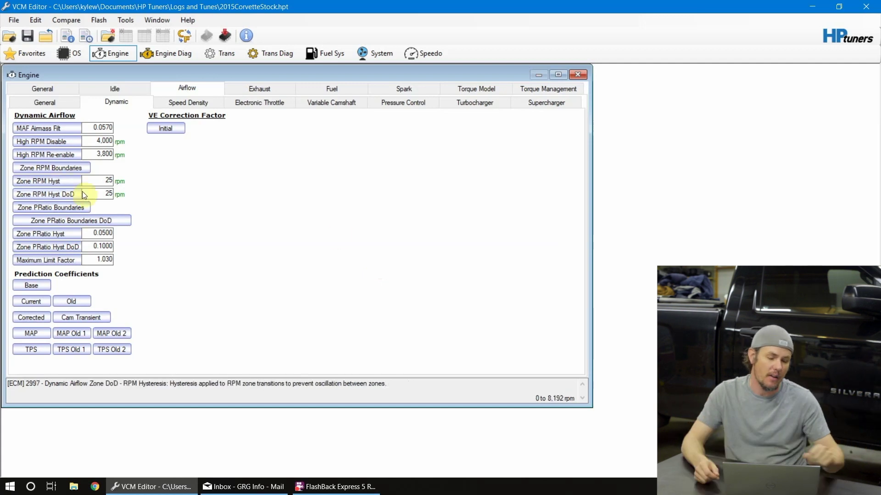
- Examine the dynamic airflow Zone RPM Boundaries and Zone PRatio Boundaries tables, closing each one after viewing
left_click(62, 169)
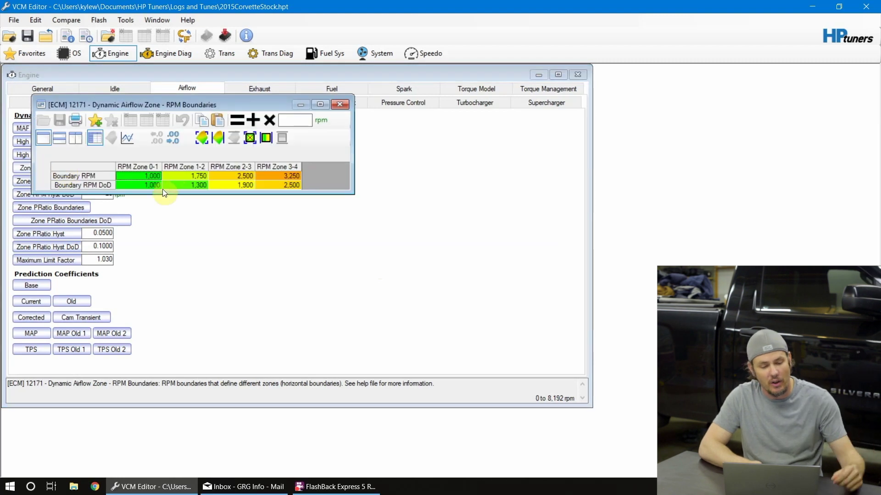
left_click(144, 184)
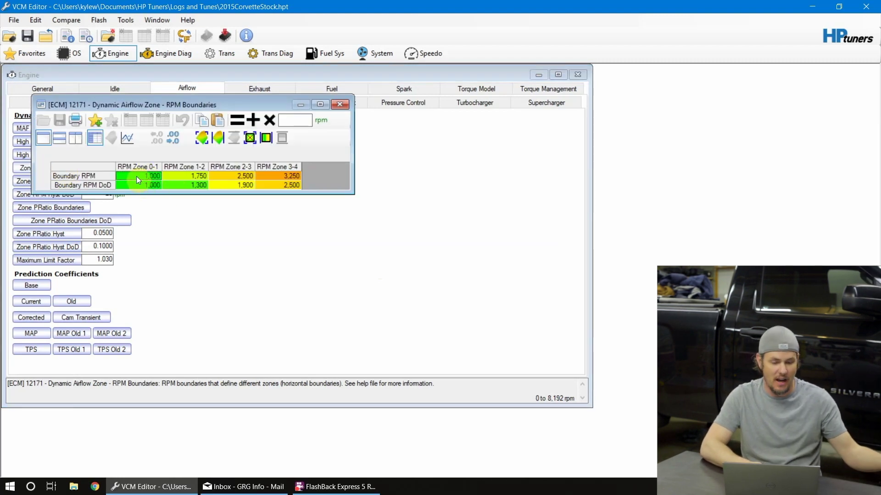
left_click_drag(136, 176, 155, 176)
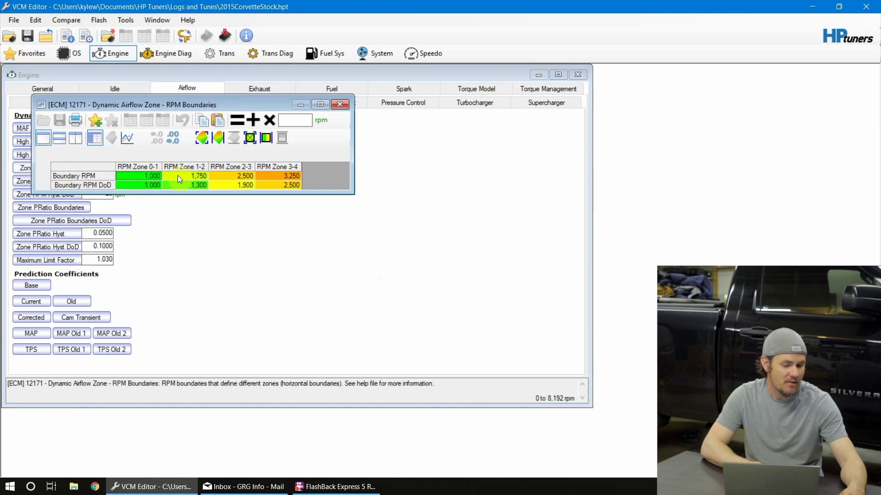
left_click(340, 104)
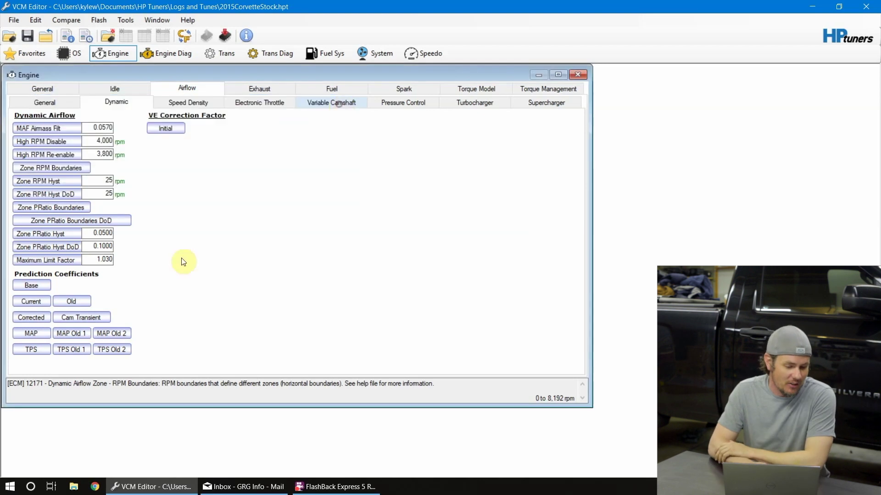
left_click(61, 208)
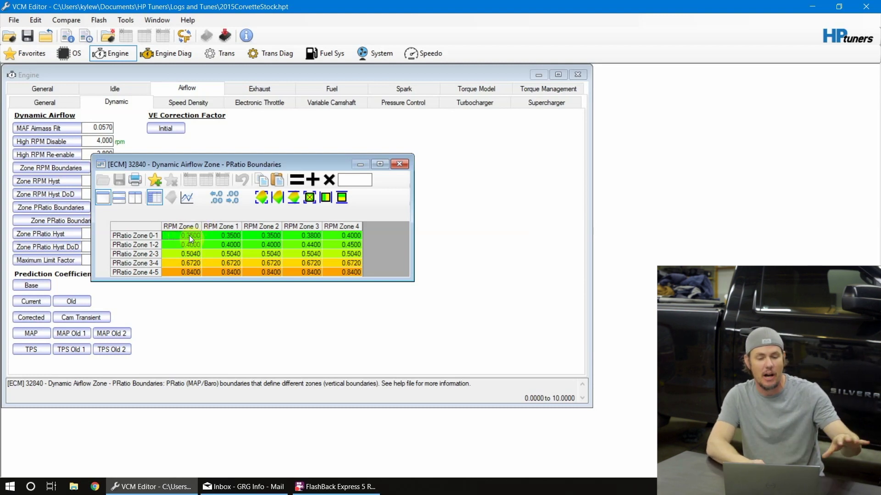
left_click(400, 163)
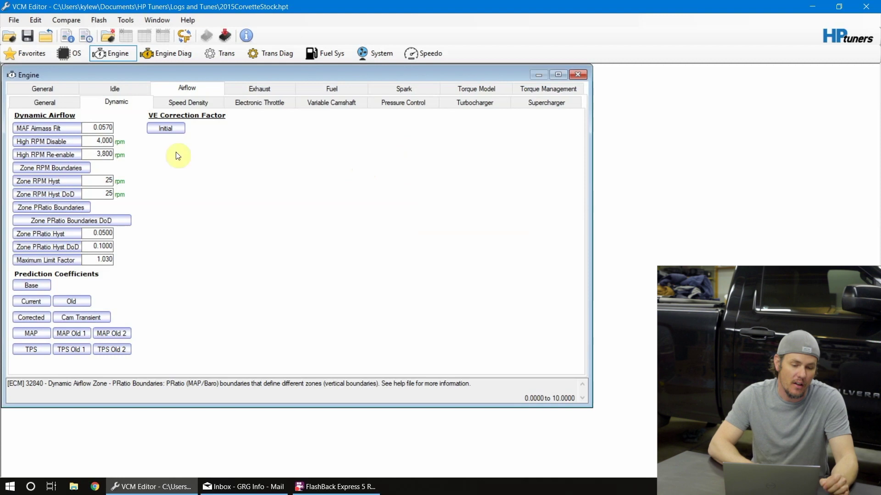
- Open the Virtual Volumetric Efficiency table editor, maximize it and show the zone numbers
left_click(37, 20)
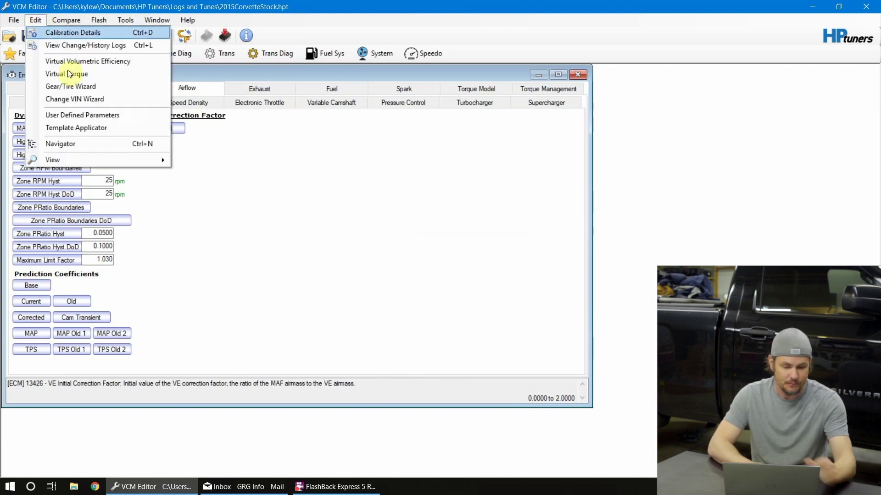
left_click(81, 61)
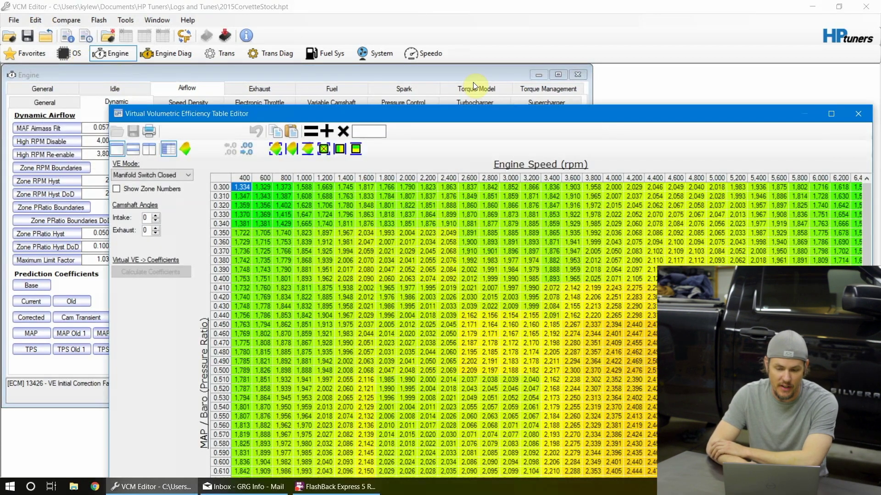
double_click(443, 113)
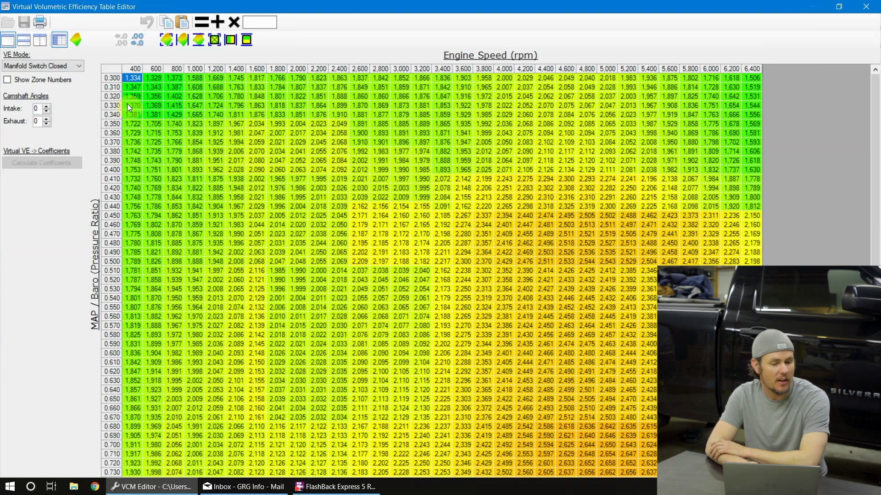
left_click(8, 81)
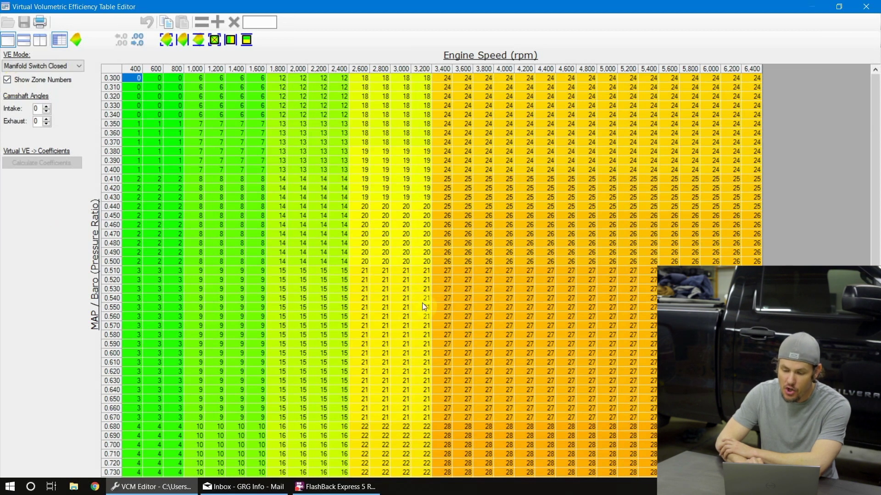
- Examine the zone 27 block and the 1,000, 1,800, 2,600, 6,400 and 5,000 rpm columns, and close the Virtual Volumetric Efficiency table
left_click(443, 271)
left_click_drag(443, 270, 686, 418)
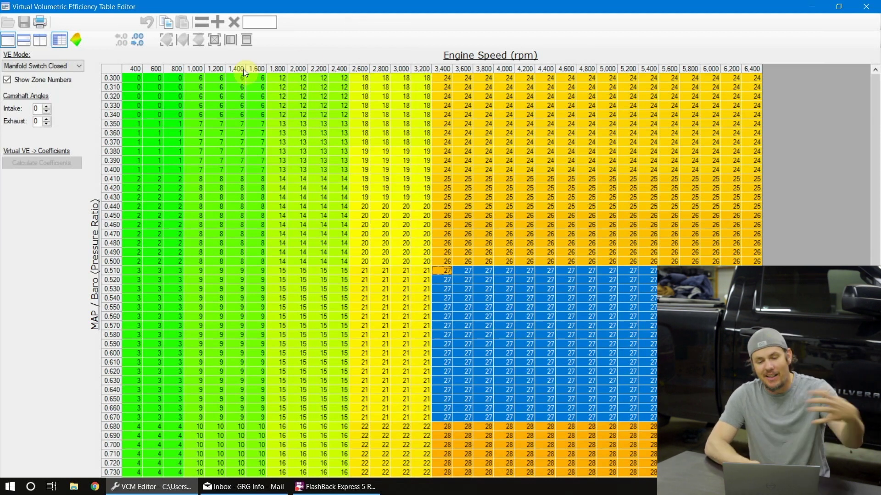
left_click(196, 69)
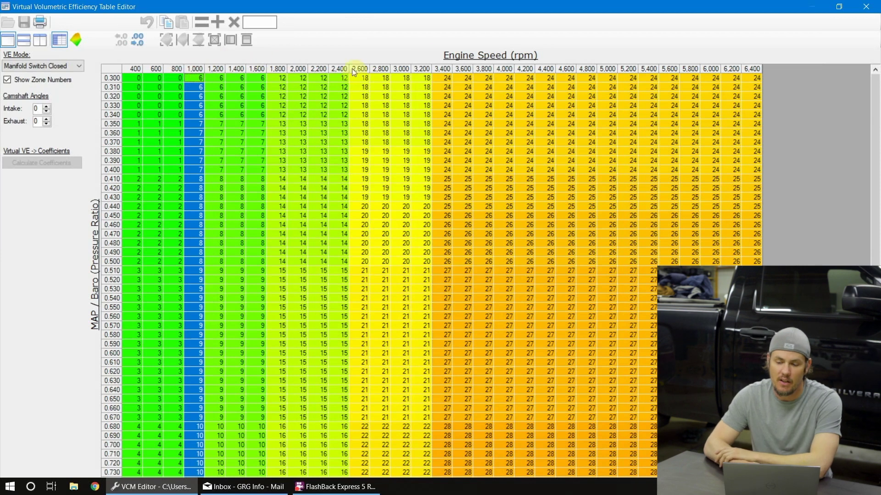
left_click(278, 69)
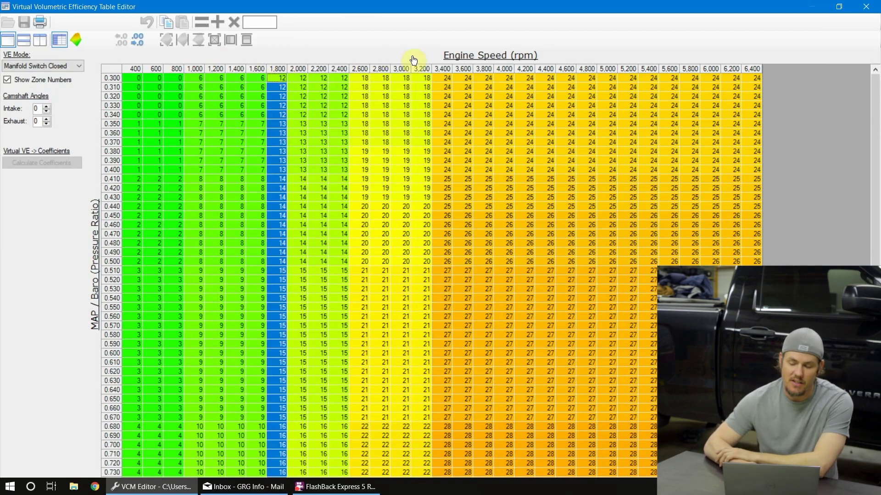
left_click(359, 69)
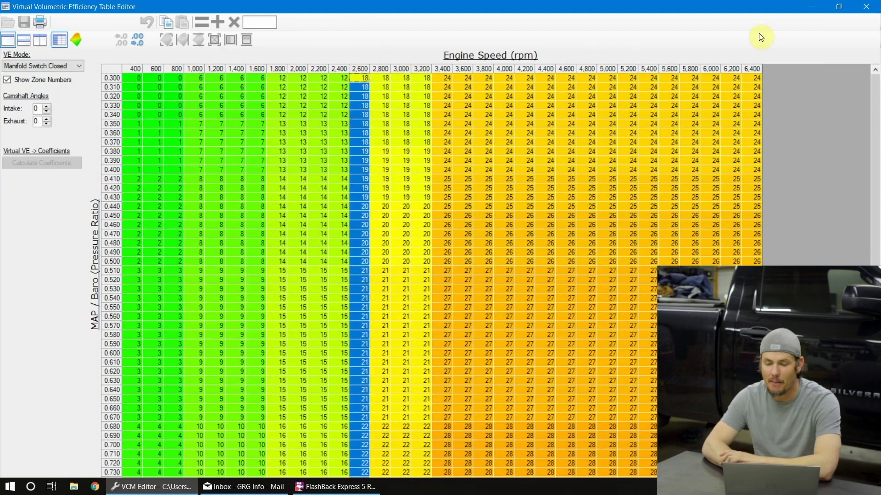
left_click(757, 71)
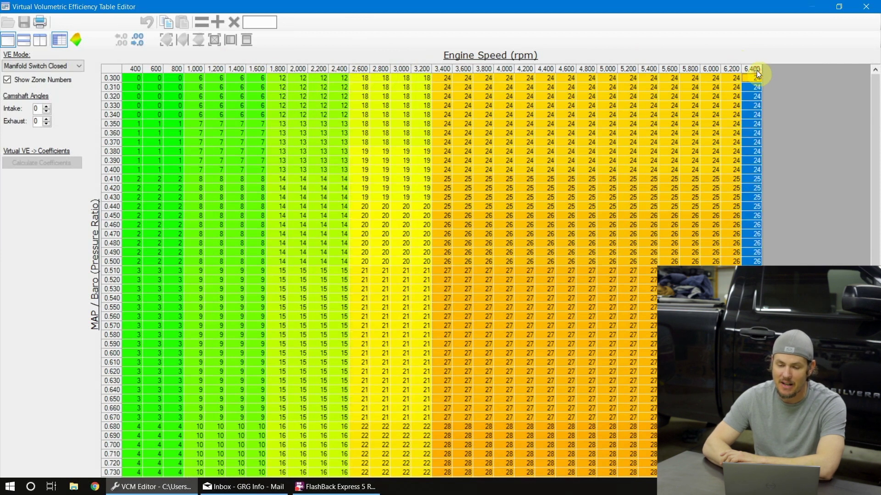
left_click(642, 71)
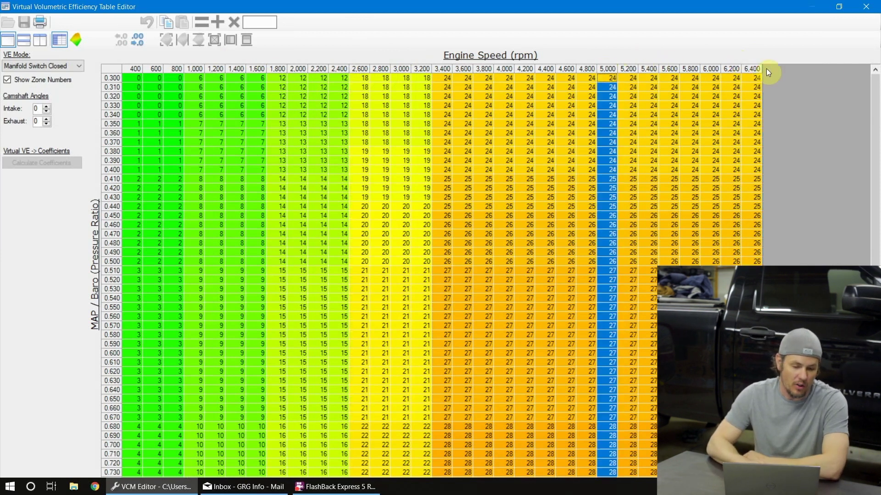
left_click(866, 7)
- In the Zone RPM Boundaries table, set Boundary RPM and Boundary RPM DoD for RPM Zone 3-4 to 5,200 rpm
left_click(75, 166)
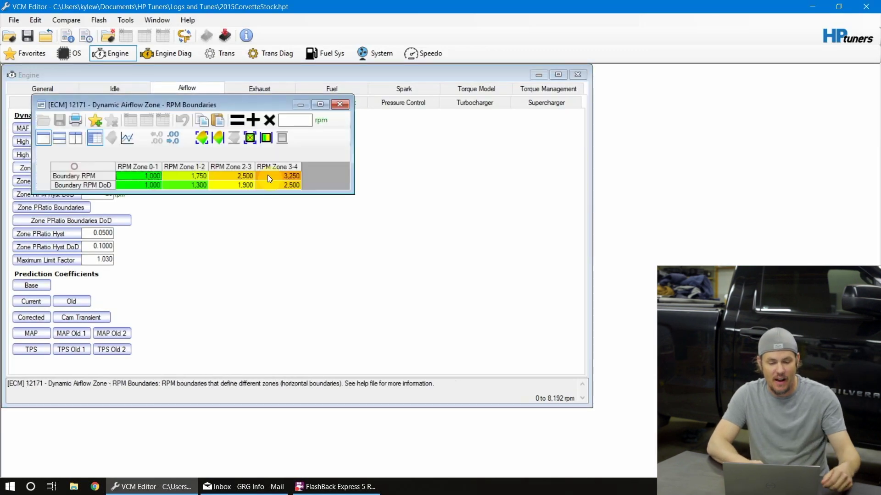
left_click(281, 175)
left_click(322, 175)
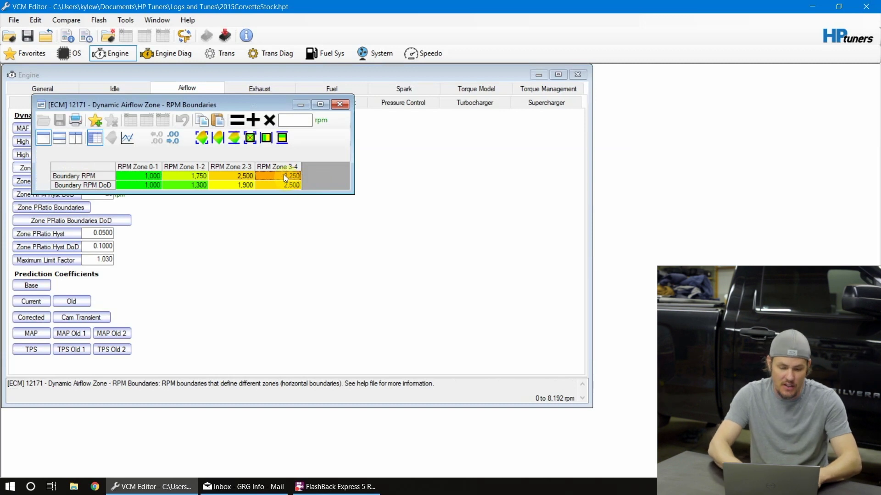
left_click_drag(283, 174, 282, 206)
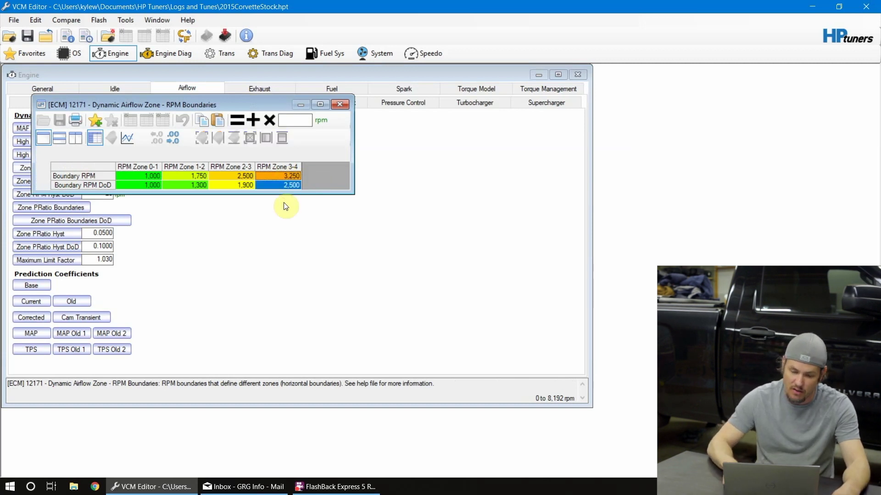
type("5200")
key("Return")
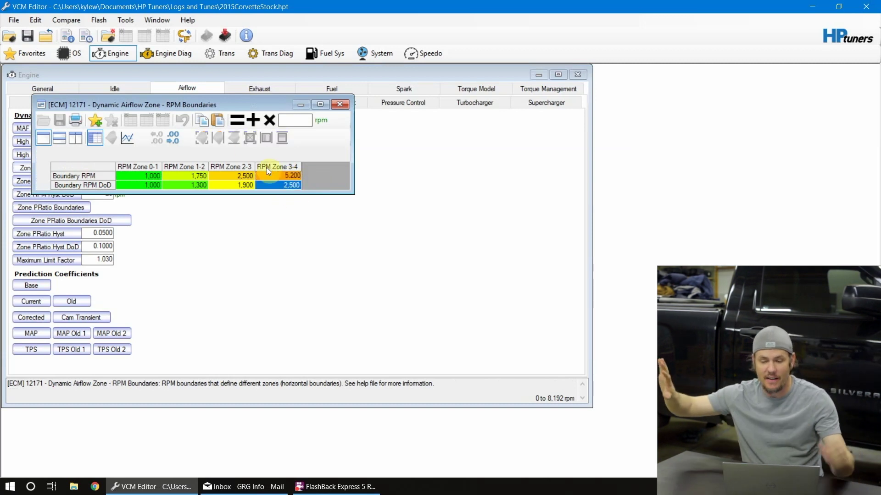
left_click(277, 161)
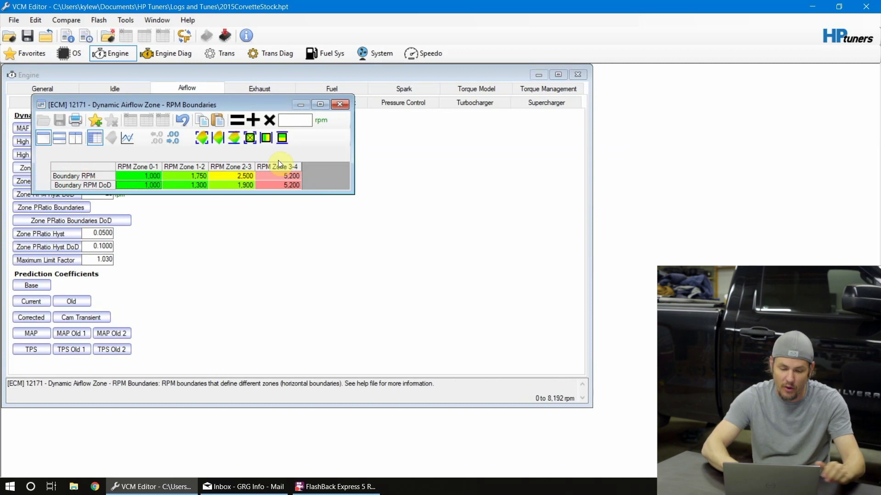
- Set Boundary RPM and Boundary RPM DoD for RPM Zone 2-3 to 4,000 rpm
left_click_drag(246, 174, 244, 177)
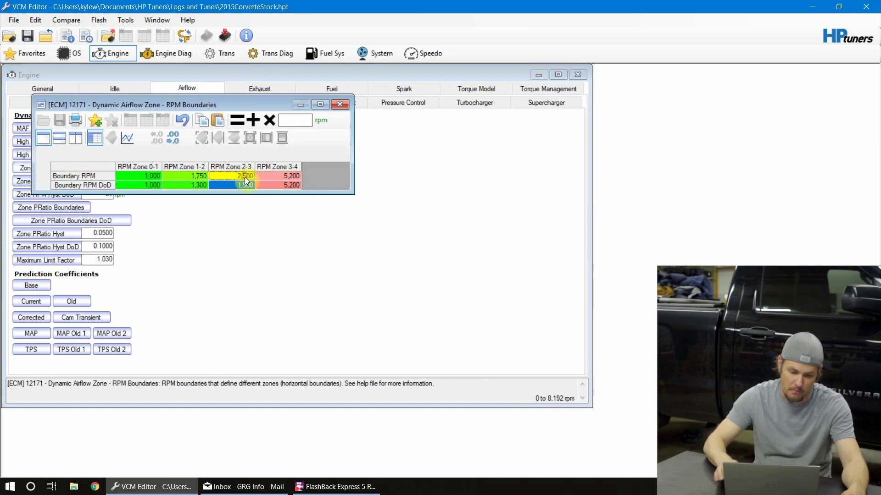
type("4,00")
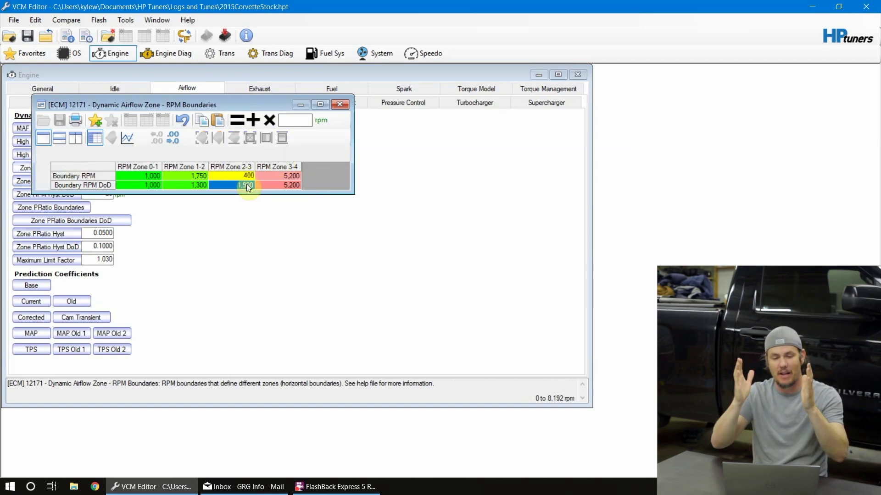
type("0")
key("Return")
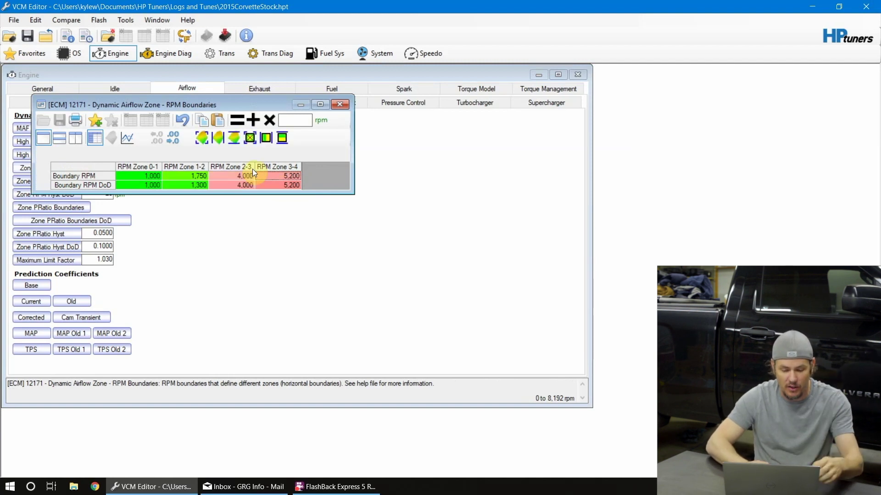
- Set Boundary RPM and Boundary RPM DoD for RPM Zone 1-2 to 2,800 rpm
left_click_drag(200, 173, 200, 185)
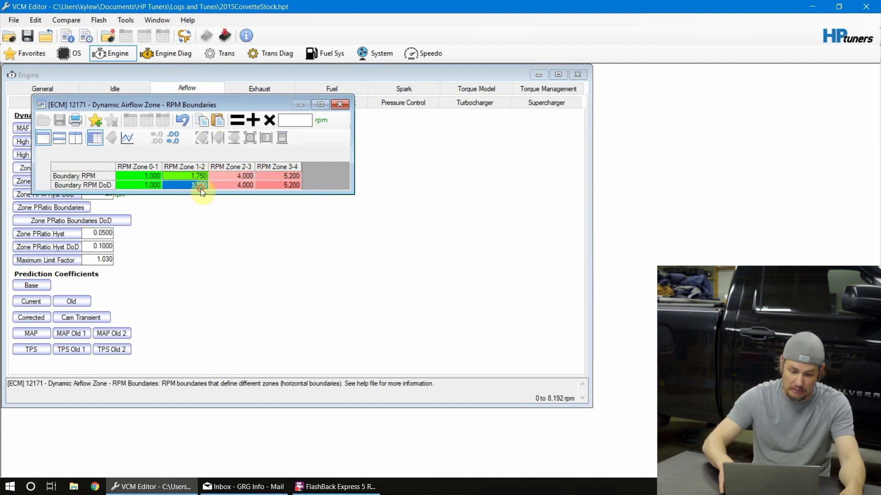
type("28,900")
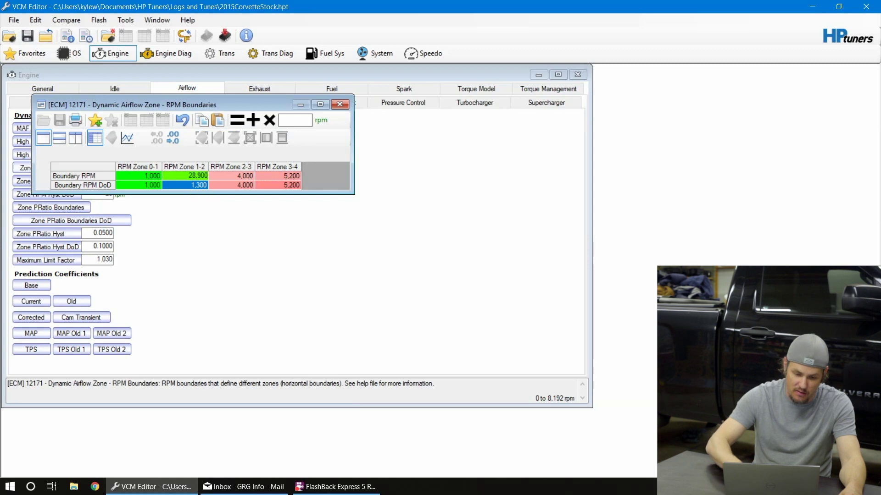
type("9")
key("BackSpace")
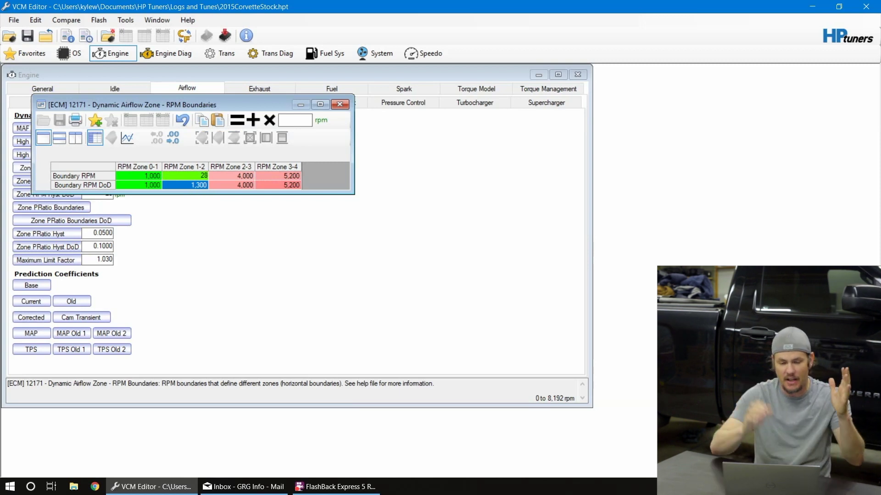
type("00")
key("Return")
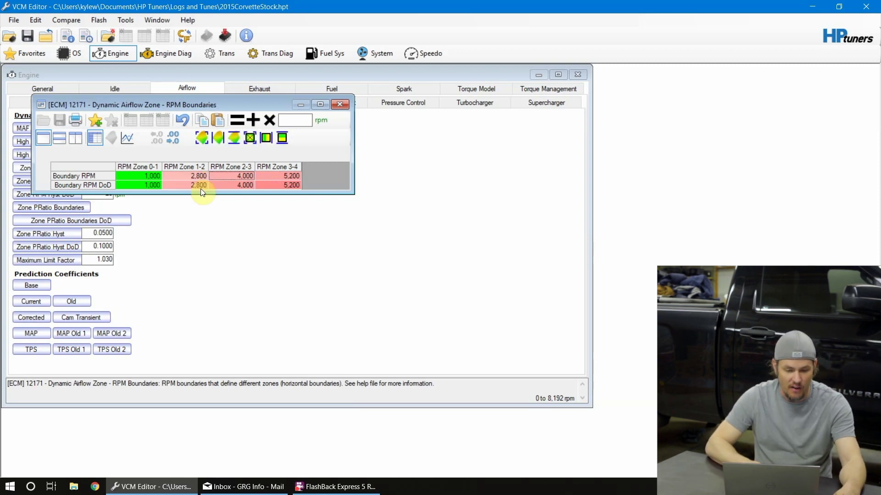
- Set Boundary RPM and Boundary RPM DoD for RPM Zone 0-1 to 1,400 rpm, and close the boundaries table
left_click(155, 177)
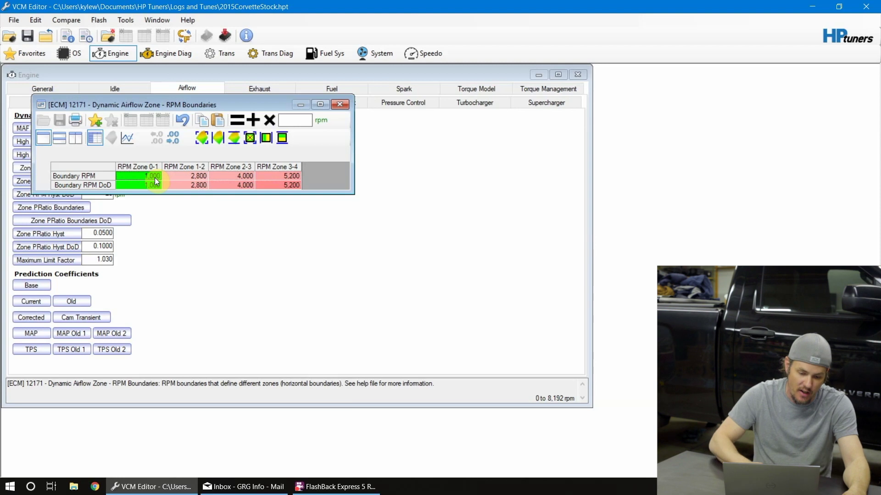
type("1400")
key("Return")
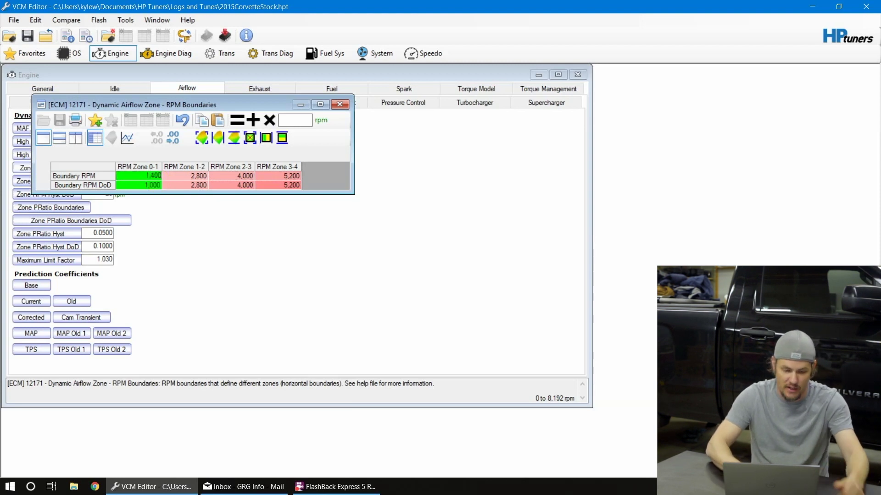
type("1400")
key("Return")
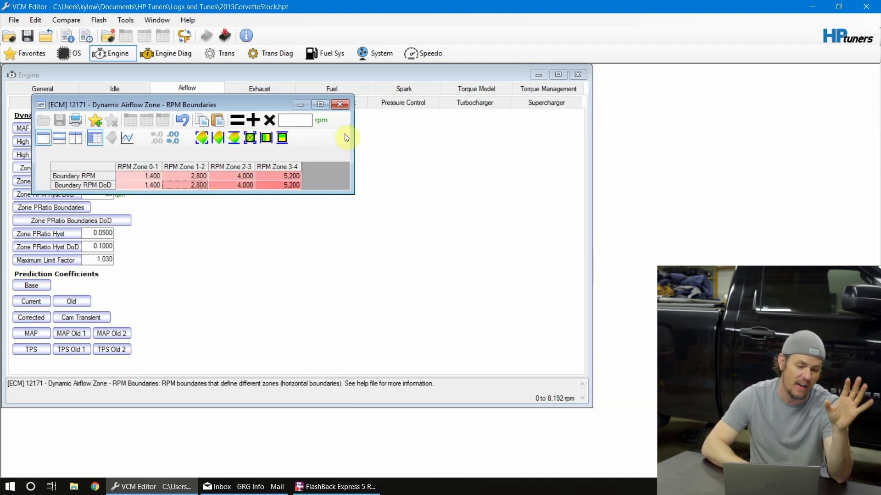
left_click(343, 106)
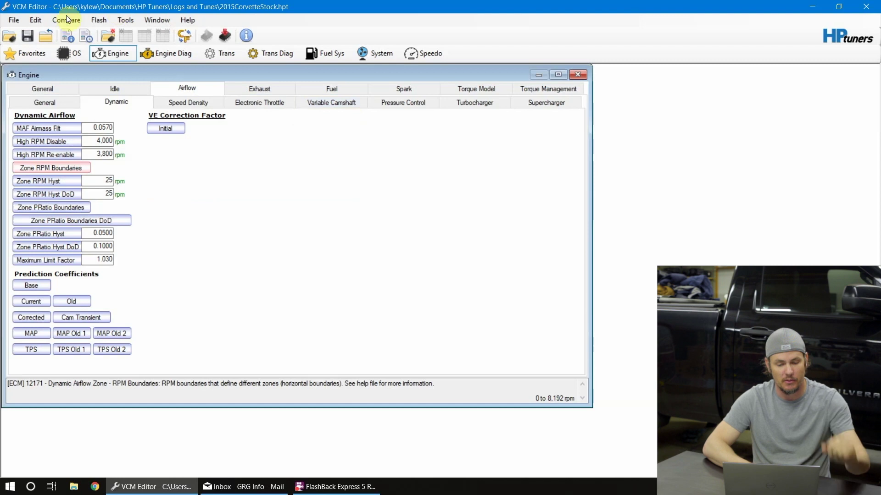
- Reopen the Virtual Volumetric Efficiency table and show its zone numbers to check the zones against the edited RPM boundaries
left_click(38, 20)
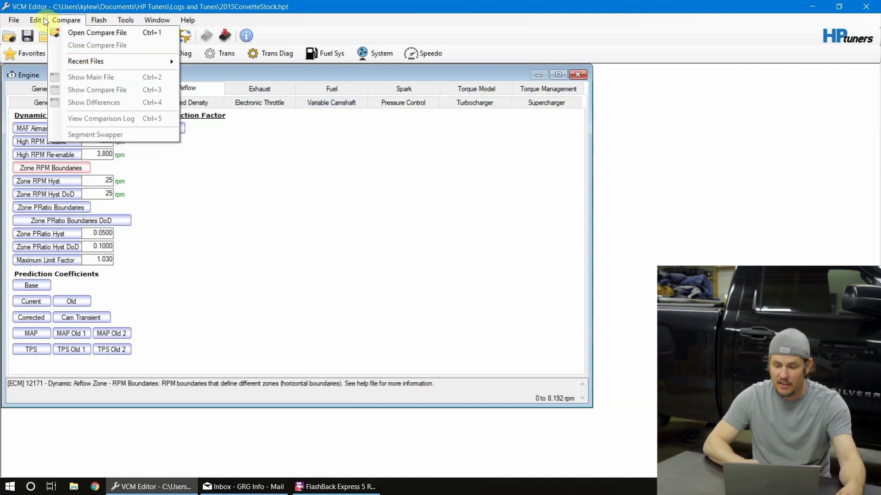
left_click(57, 55)
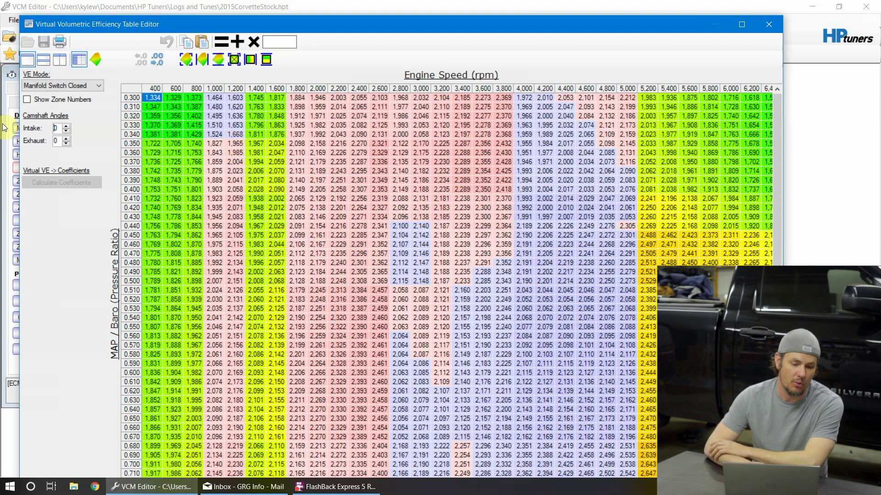
left_click(30, 98)
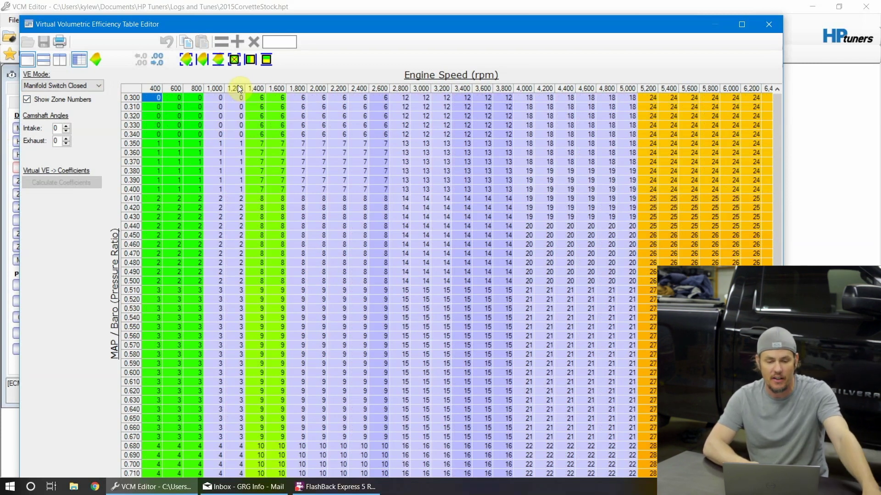
- Examine the zone numbers at the RPM boundaries, checking the 1,200, 2,400, 2,600, 3,800, 5,000 and 5,200 rpm columns in the maximized table
left_click(236, 86)
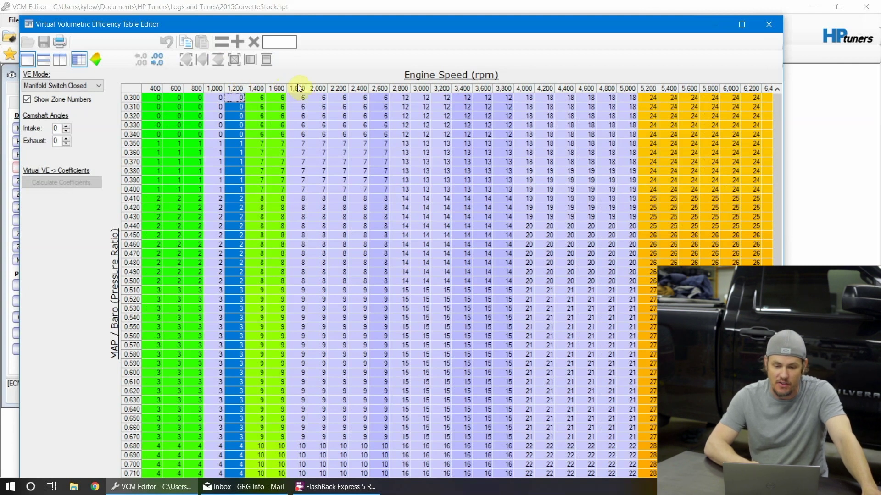
left_click(363, 90)
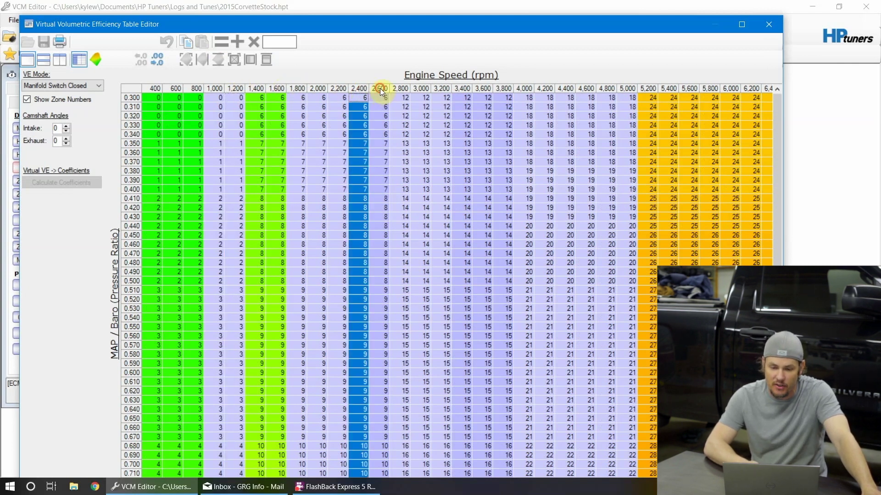
left_click(379, 88)
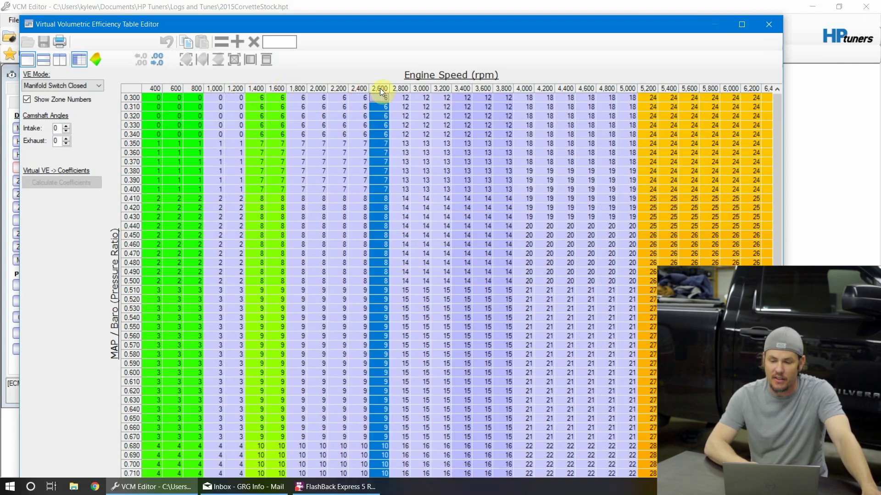
left_click(503, 88)
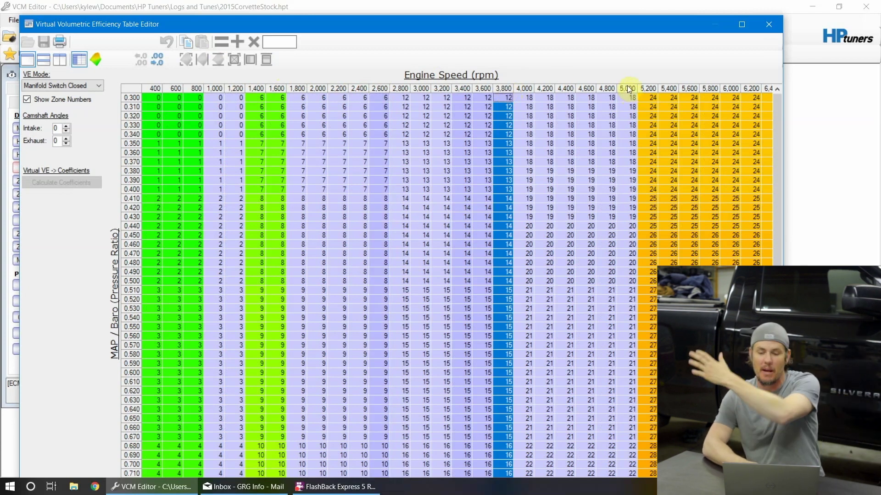
left_click(627, 87)
left_click(646, 88)
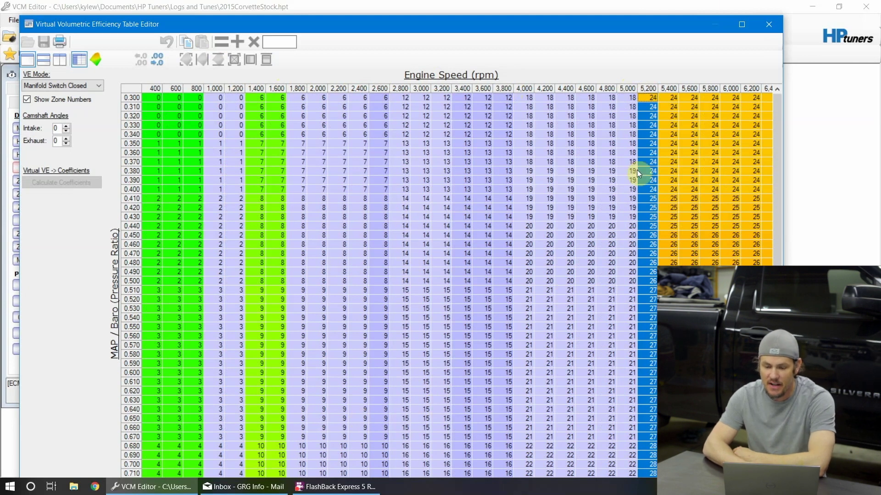
left_click(742, 26)
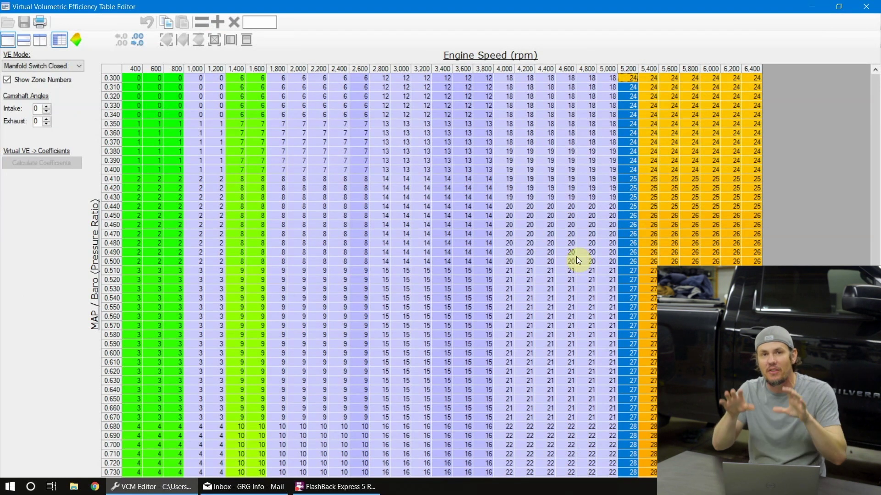
key("Escape")
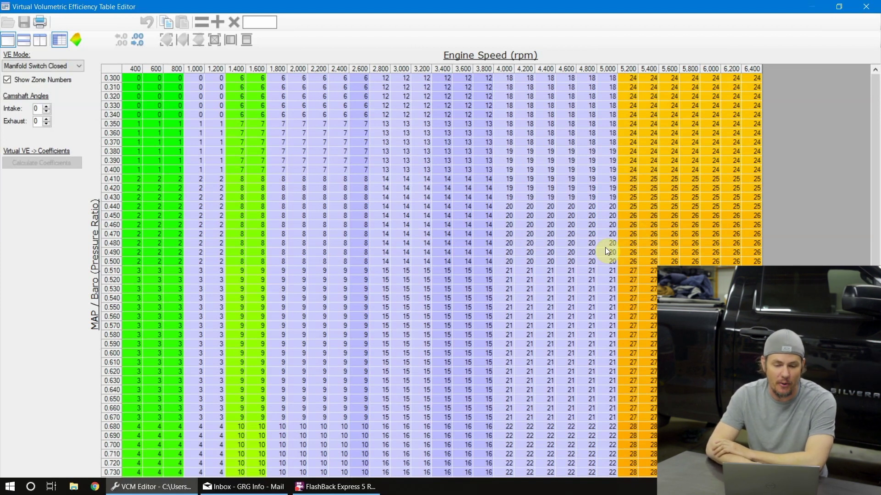
- Examine the pressure ratio rows from 0.300 to 0.370 for the lowest zone boundary, and close the Virtual Volumetric Efficiency table
left_click(110, 79)
left_click_drag(110, 81, 112, 139)
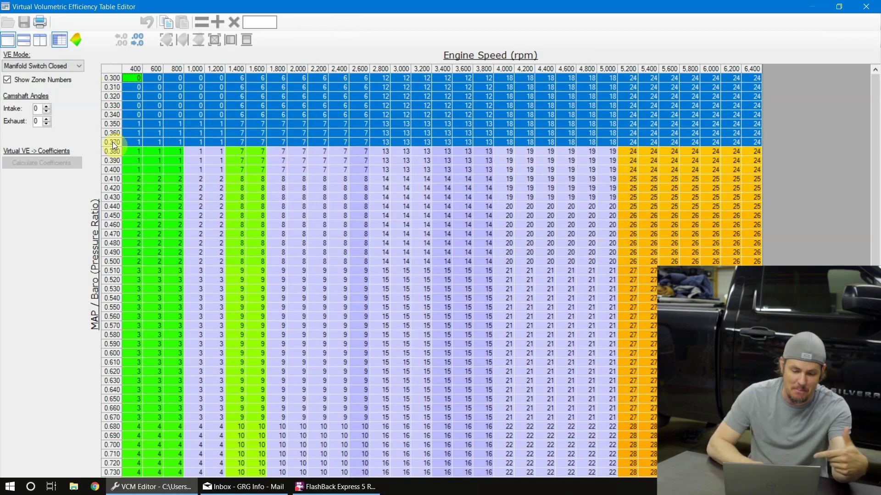
left_click(113, 142)
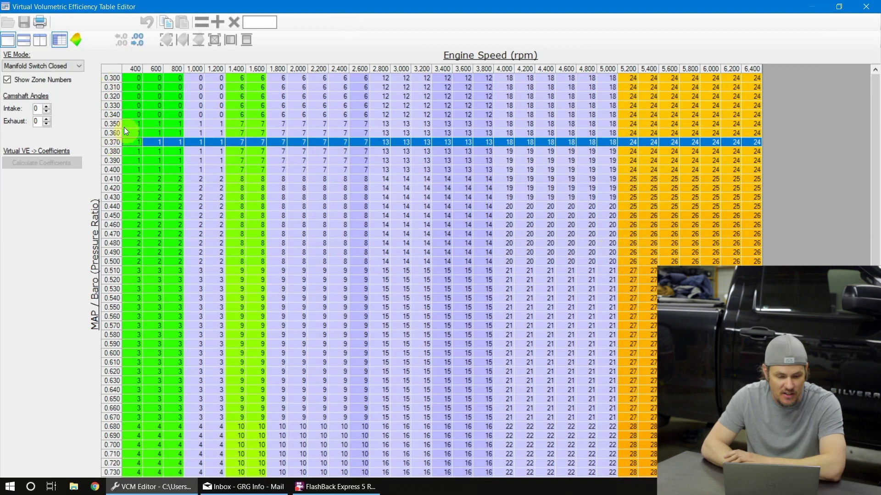
left_click(115, 123)
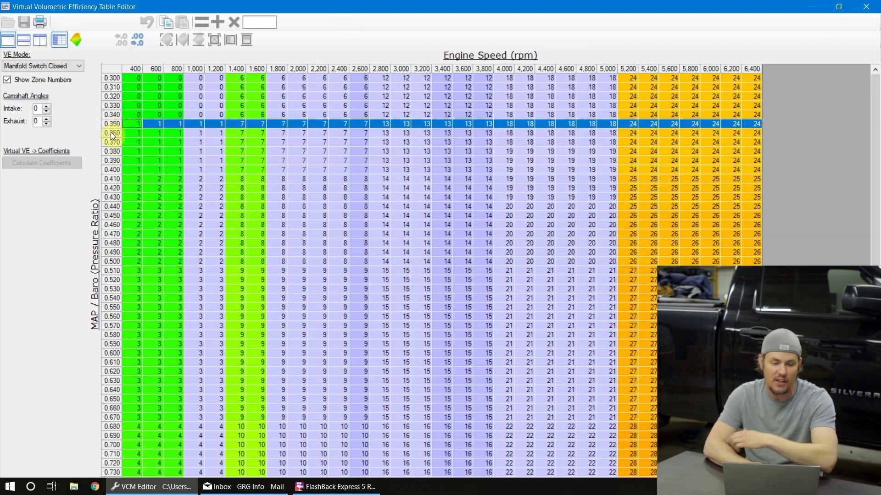
left_click(112, 143)
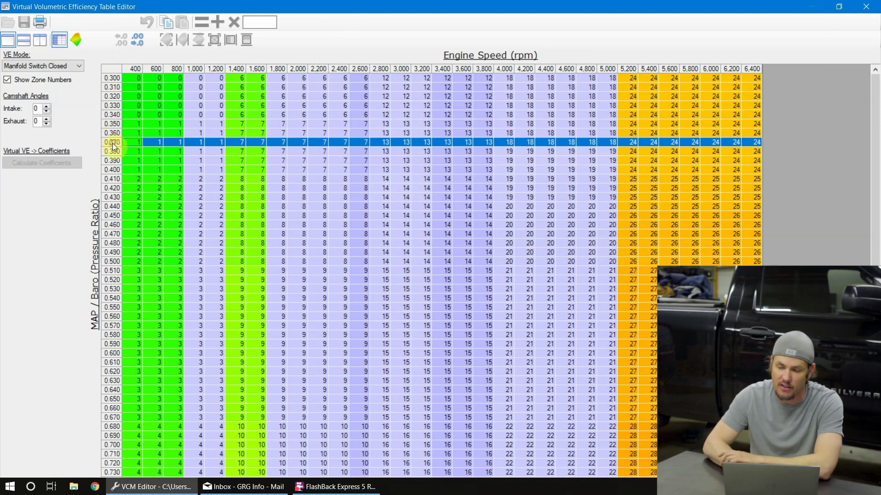
left_click(865, 8)
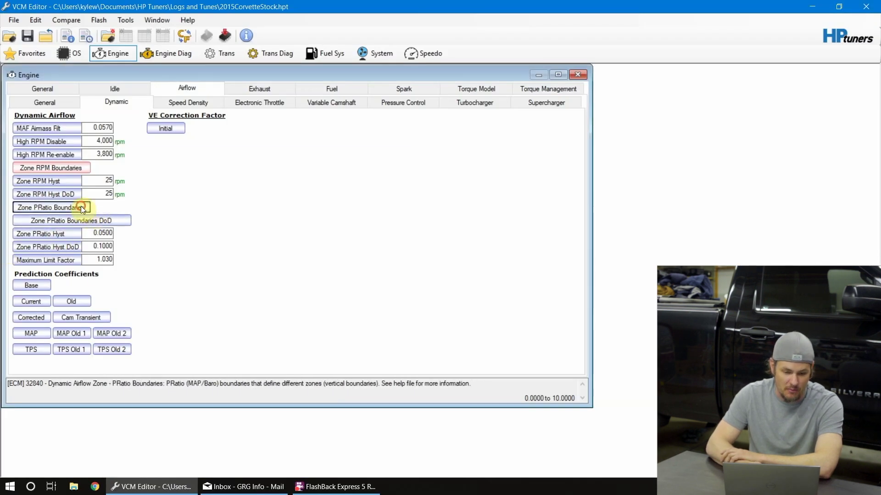
- Set the PRatio Zone 0-1 boundary to 0.370 for all RPM zones in Zone PRatio Boundaries, and close the table
left_click(81, 206)
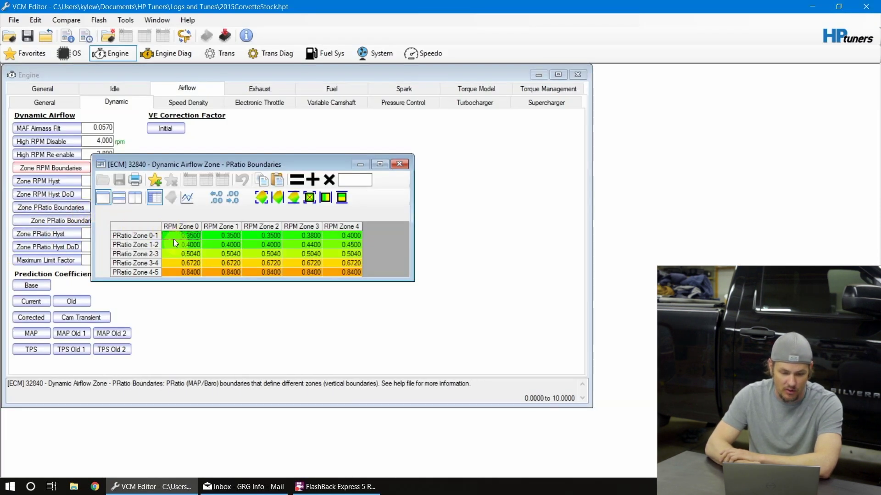
left_click(138, 235)
left_click(363, 185)
type(".370")
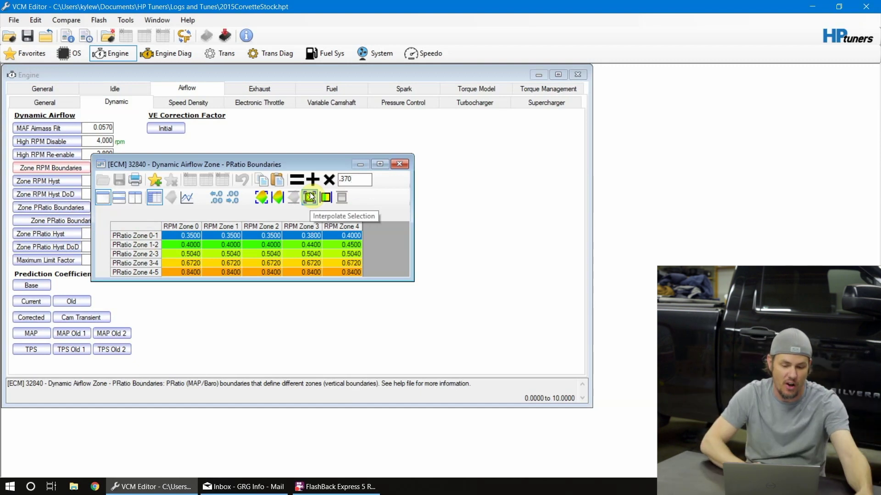
left_click(301, 182)
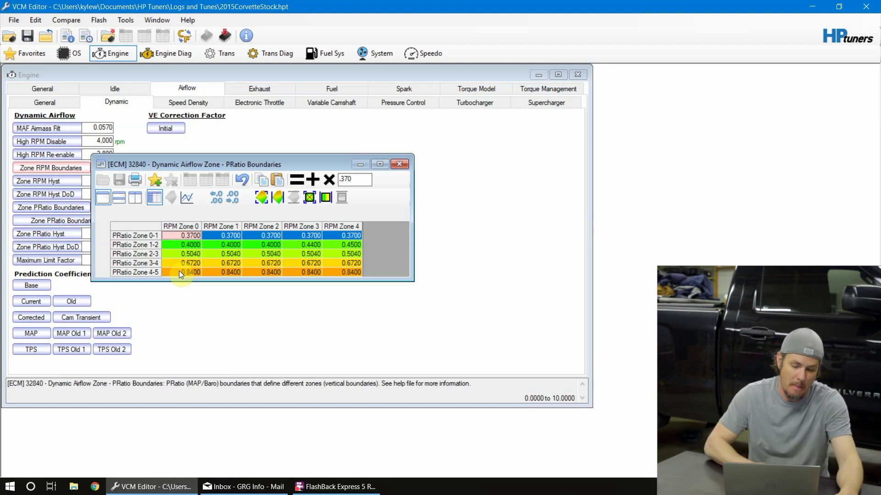
left_click(153, 247)
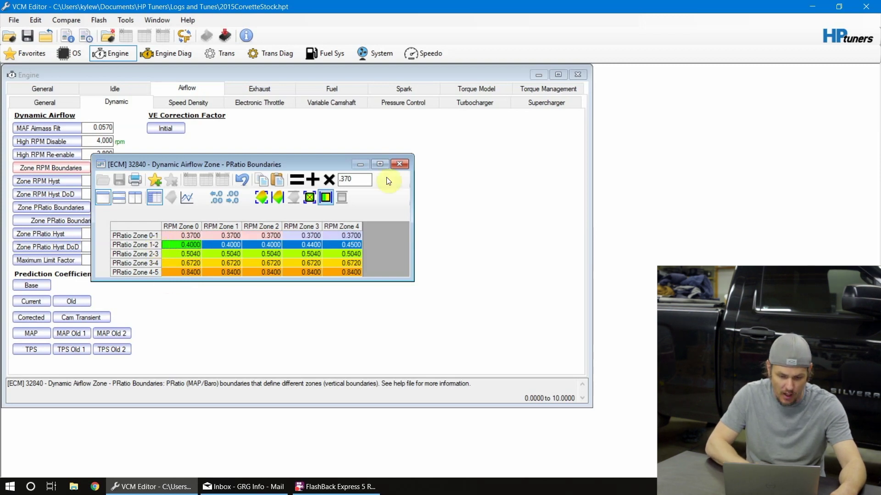
left_click(399, 165)
- Show zone numbers in the Virtual Volumetric Efficiency table, check the 0.370 and 0.418 pressure ratio rows, and close it
left_click(44, 19)
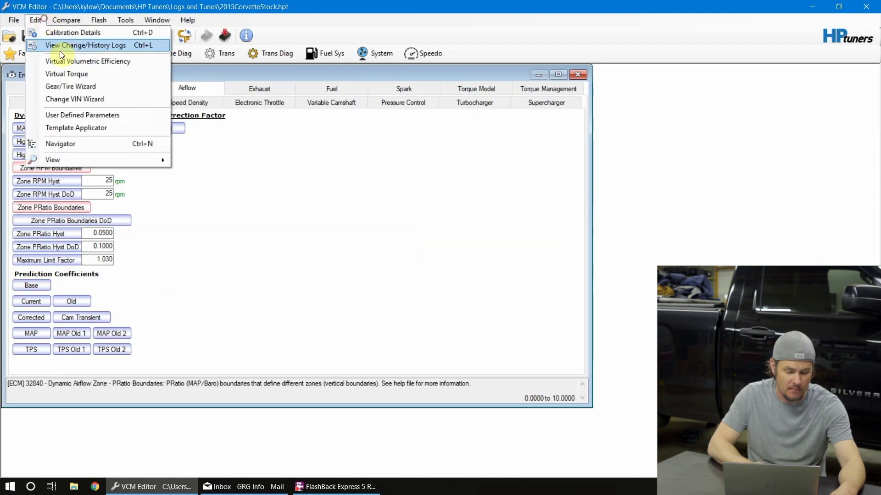
left_click(63, 61)
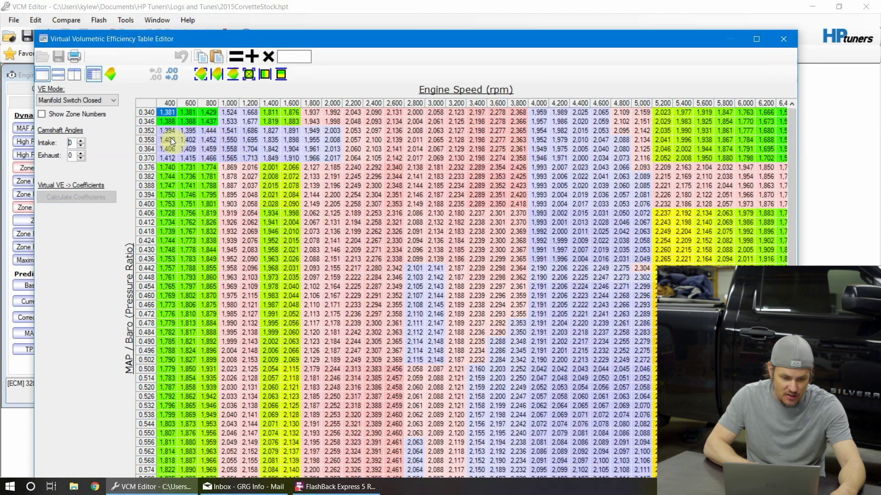
left_click(152, 157)
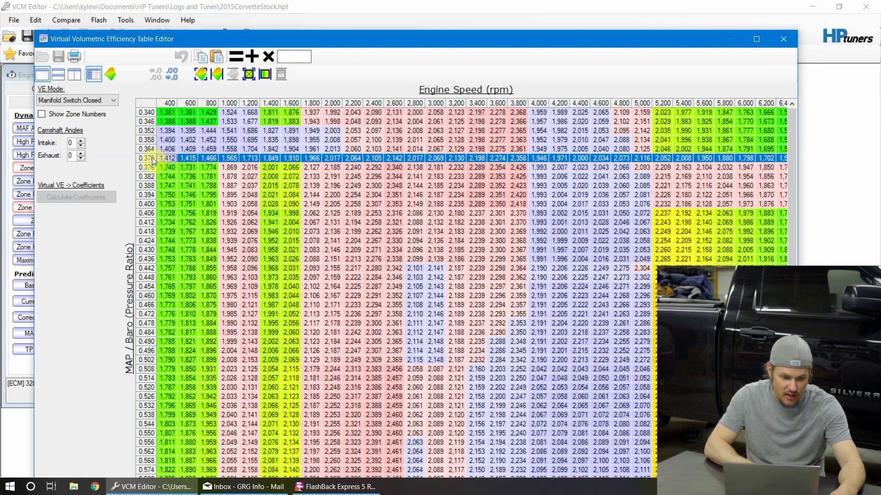
left_click(42, 114)
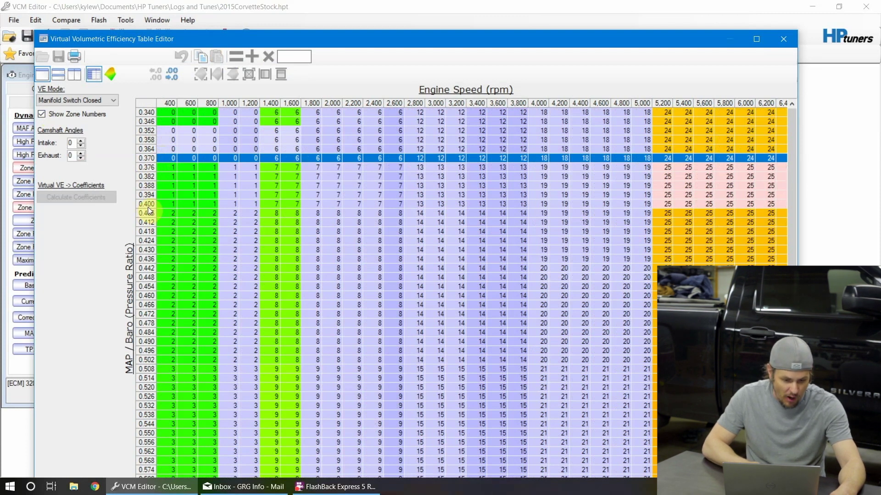
left_click(147, 231)
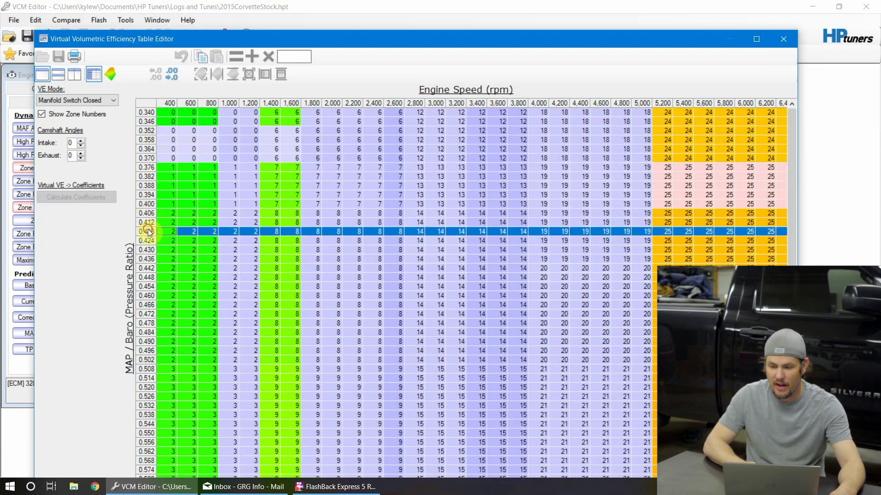
left_click(782, 39)
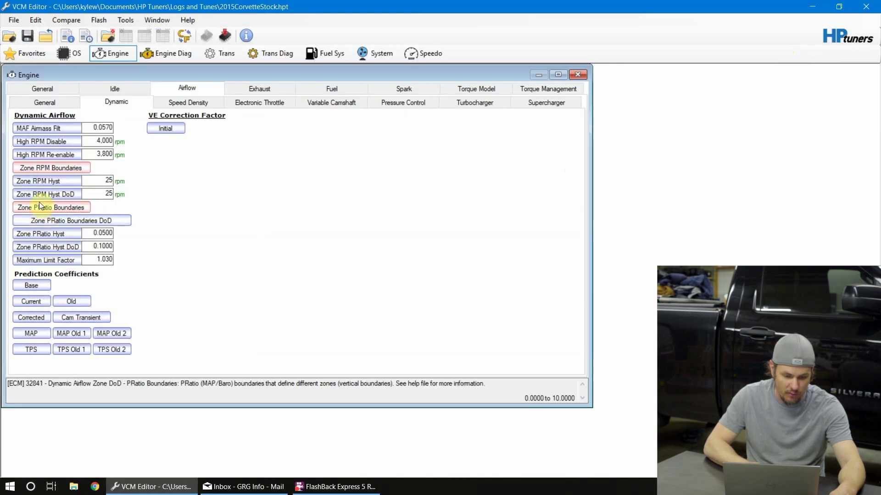
- Set the PRatio Zone 1-2 boundary to 0.418 for all RPM zones, and close the boundaries table
left_click(51, 210)
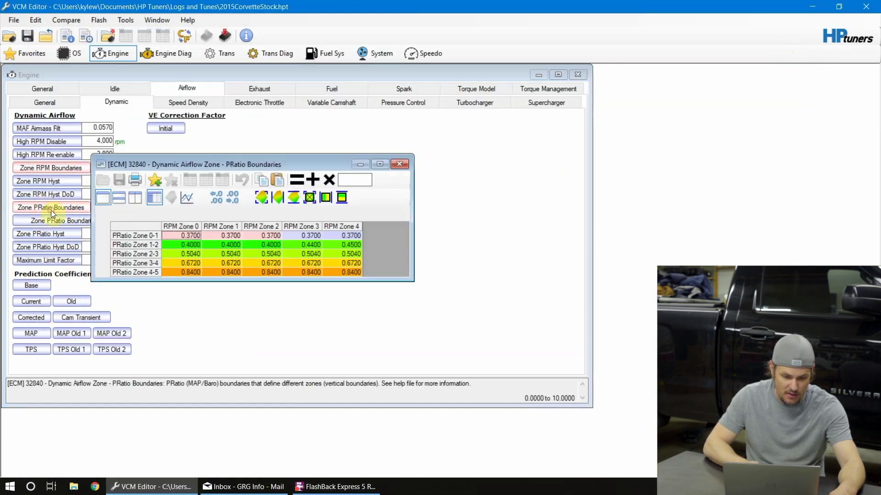
left_click(132, 243)
left_click(341, 180)
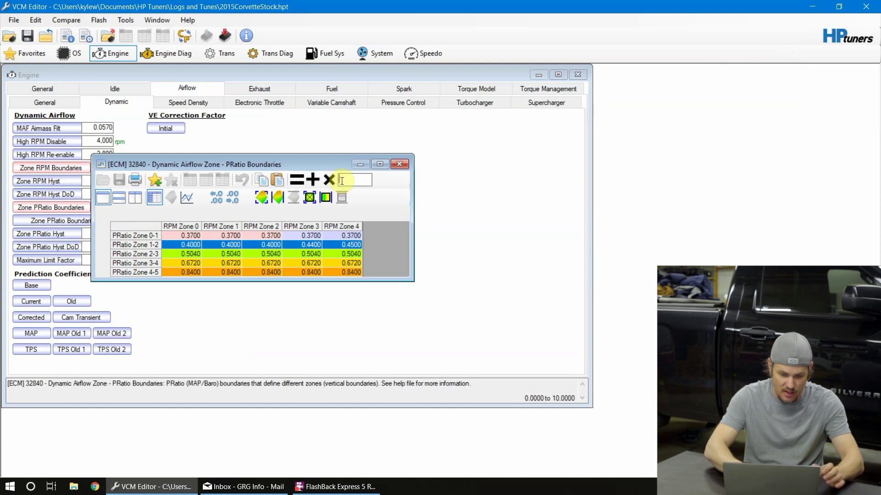
type(".418")
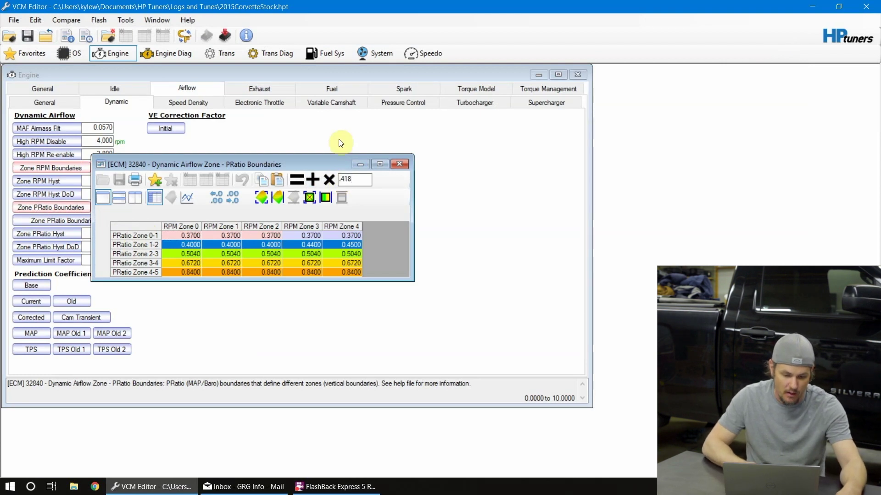
left_click(295, 174)
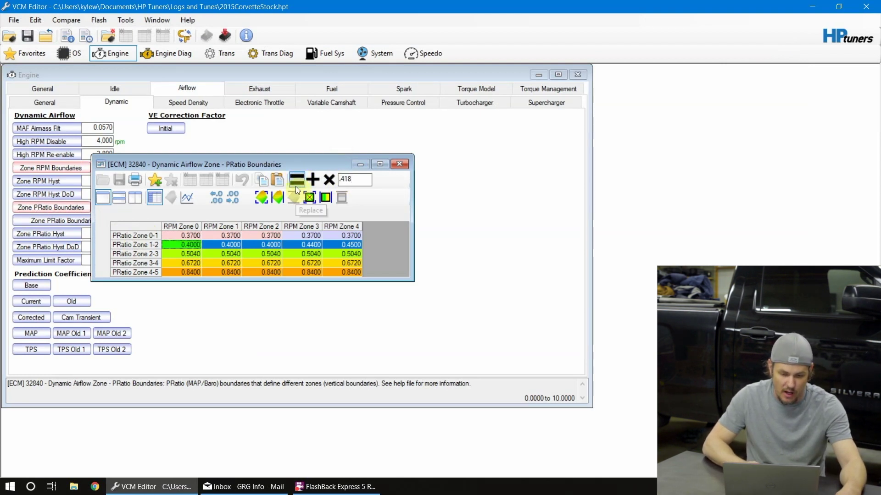
left_click(399, 166)
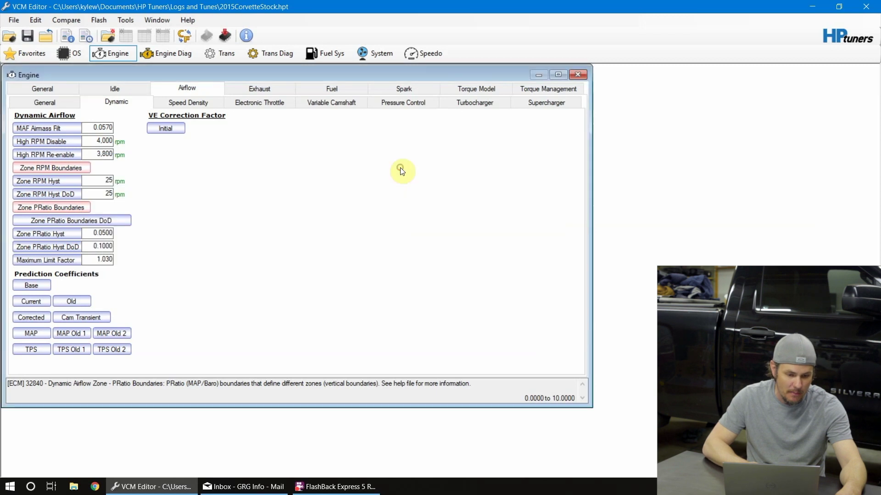
- Reopen the Virtual Volumetric Efficiency table with zone numbers, examine the extent of zones 1 and 2 at low rpm, and close it
left_click(46, 22)
left_click(77, 61)
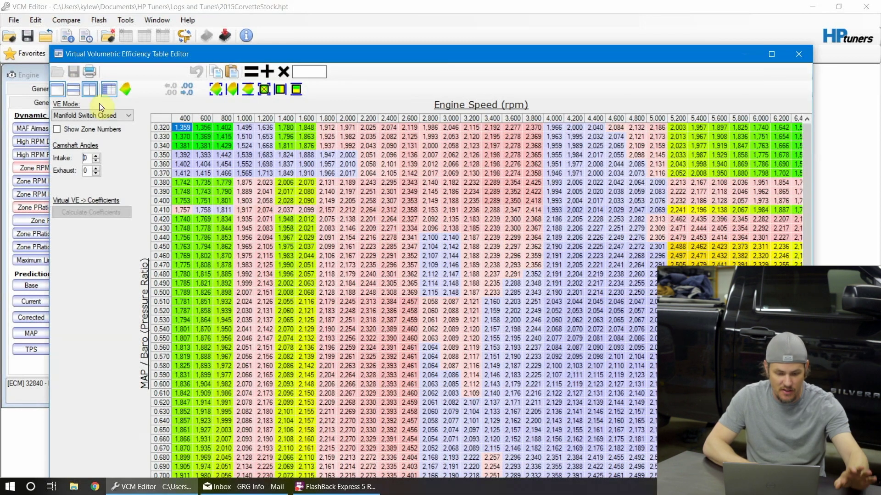
left_click(76, 130)
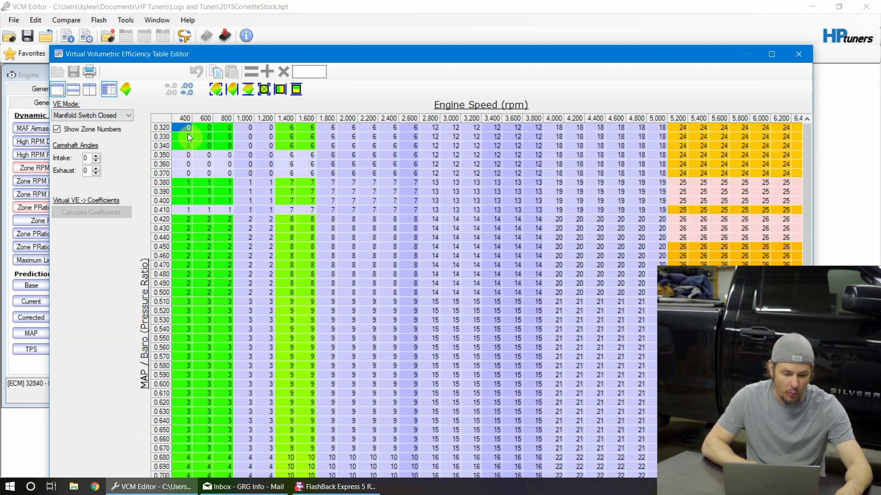
left_click(186, 212)
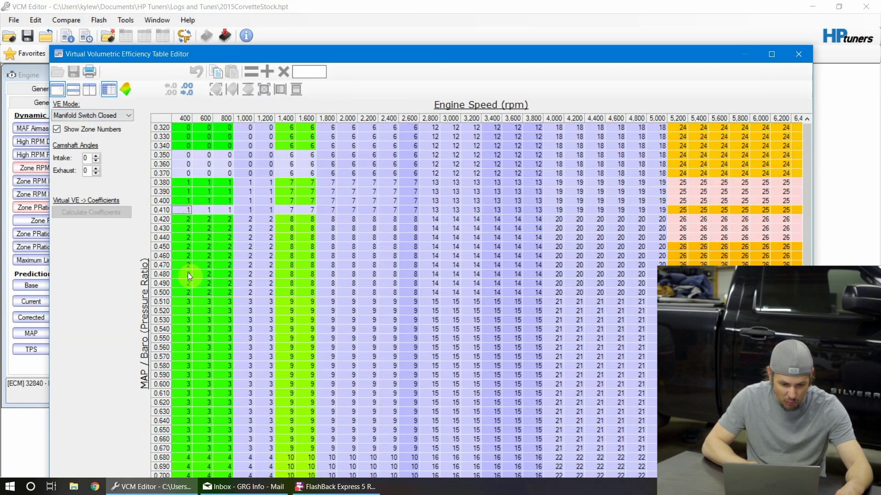
left_click(184, 241)
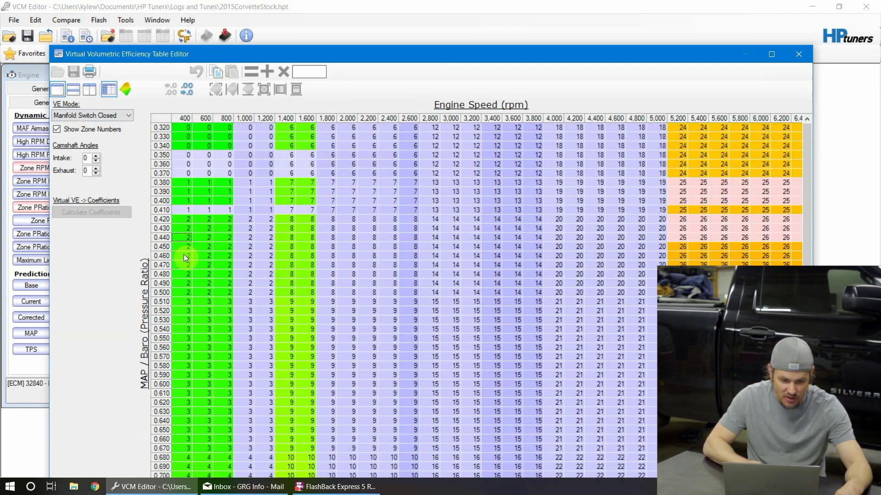
left_click_drag(178, 180, 263, 210)
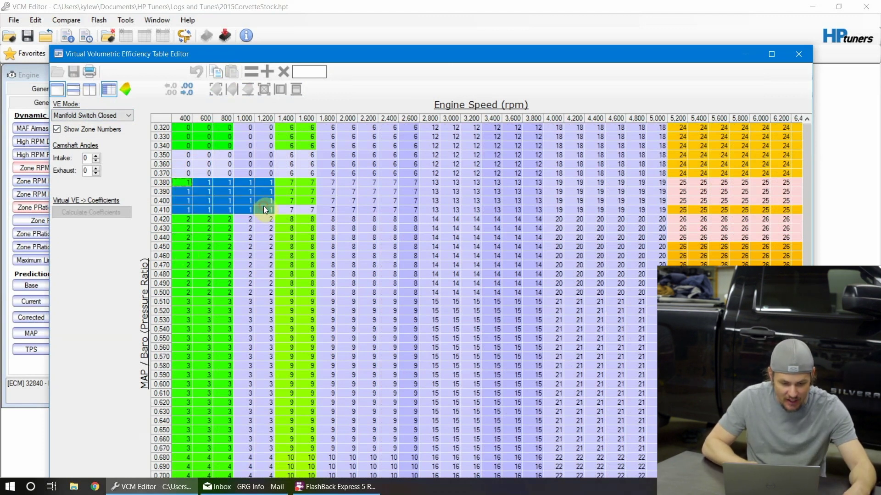
left_click(175, 247)
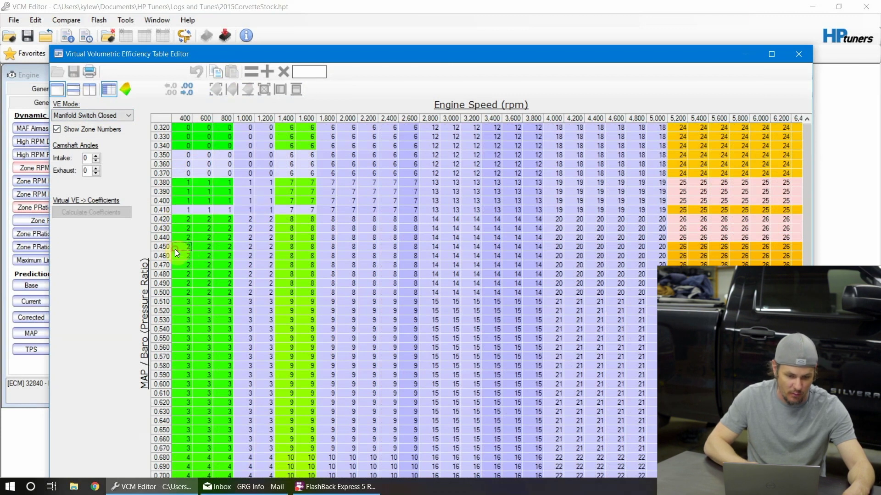
left_click(786, 57)
- Set the PRatio Zone 1-2 boundary to 0.450 for all RPM zones in Zone PRatio Boundaries, and close the table
left_click(51, 202)
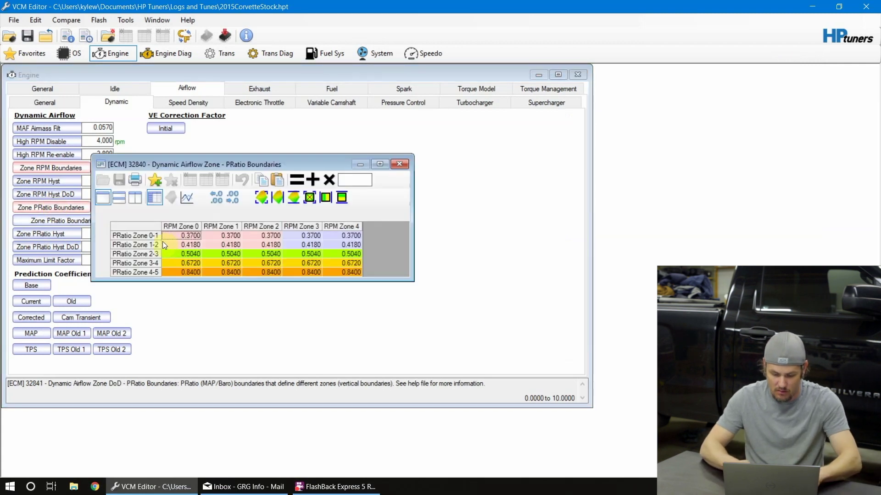
left_click(152, 242)
left_click(345, 180)
type(".450")
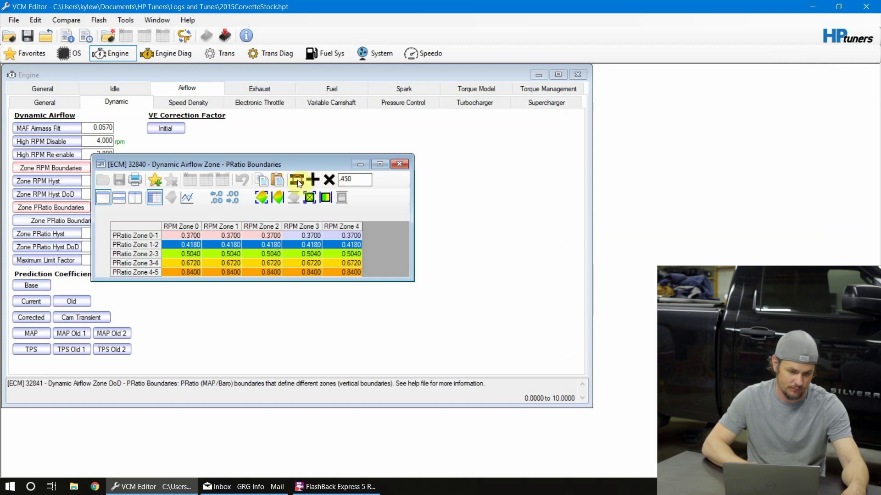
left_click(298, 181)
left_click(400, 164)
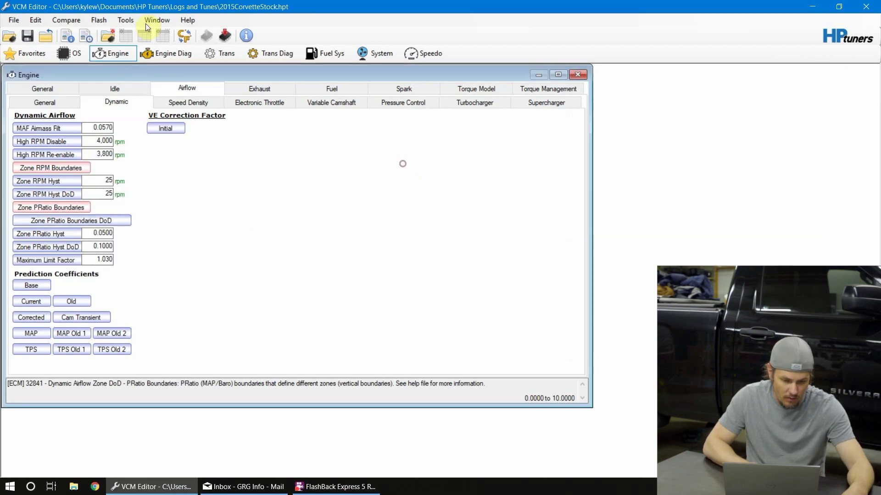
- Open the Virtual Volumetric Efficiency table with zone numbers shown, and check the zone 2 band across the 0.450 to 0.500 pressure ratio rows
left_click(37, 21)
left_click(79, 62)
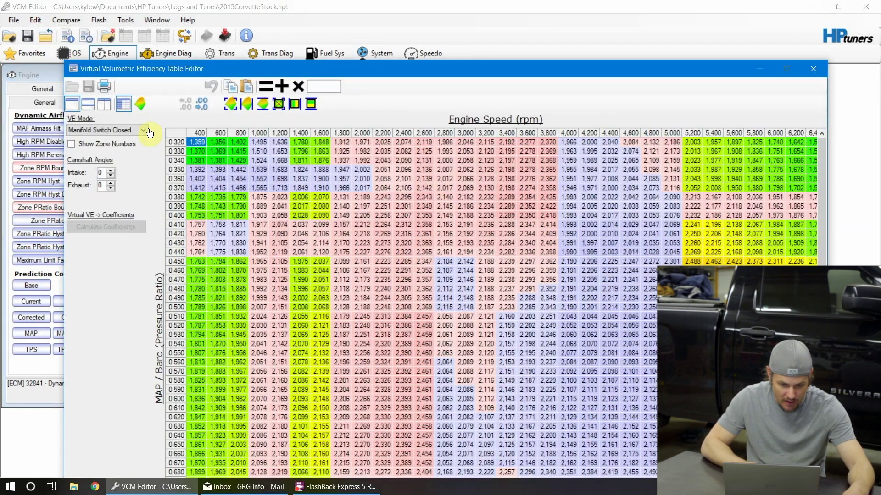
left_click(90, 145)
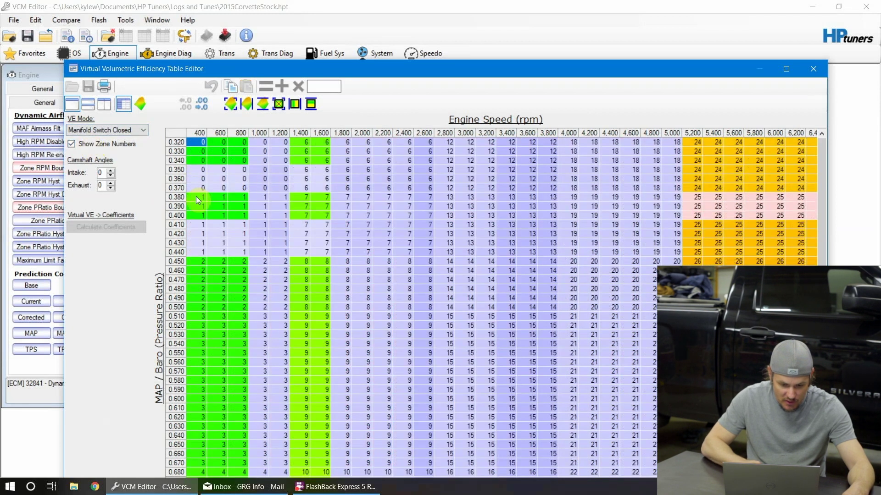
left_click_drag(183, 262, 189, 304)
scroll(253, 335, "down", 4)
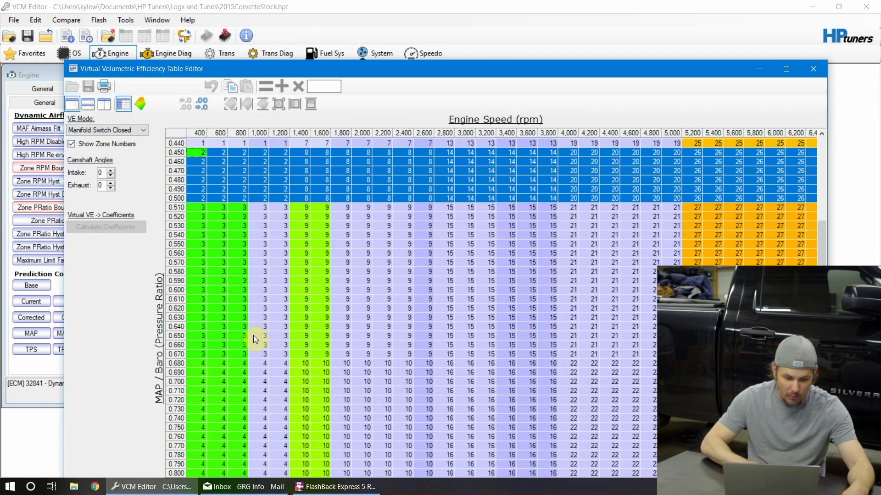
scroll(203, 194, "up", 4)
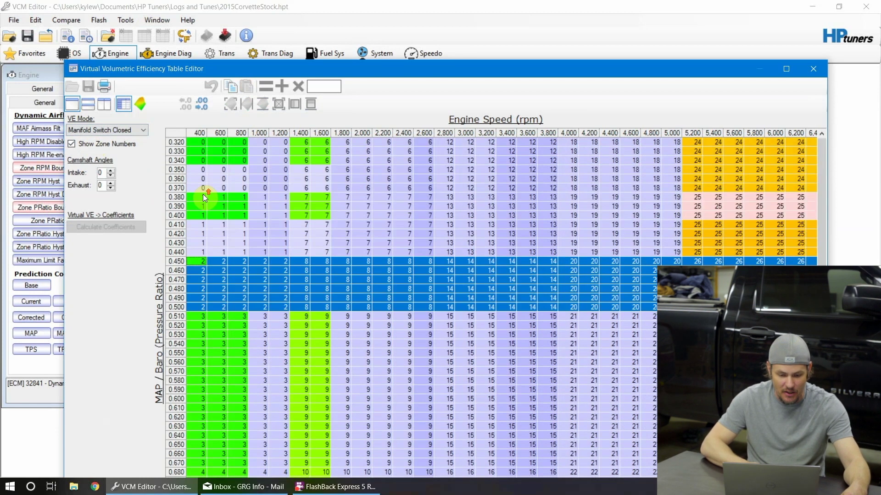
scroll(186, 275, "down", 4)
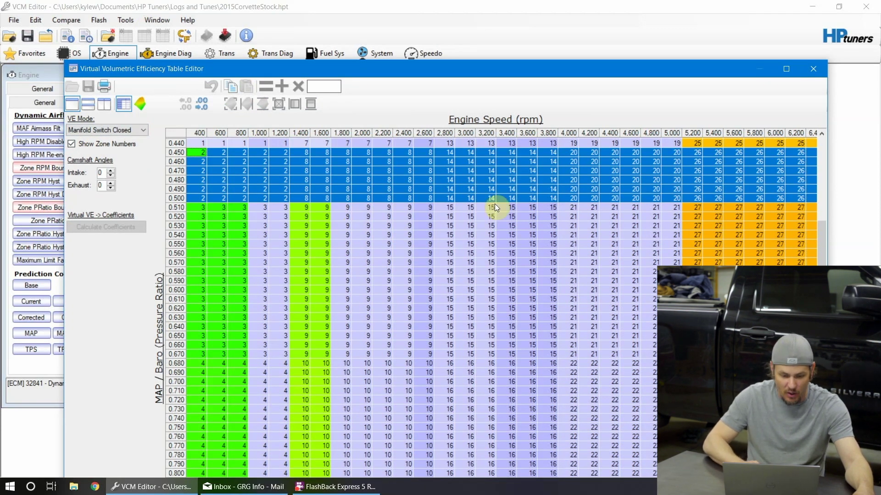
- Examine how zones 3, 4 and 9 spread across the 0.520 to 0.800 pressure ratio rows below 4,000 rpm
left_click_drag(382, 218, 544, 337)
left_click_drag(197, 233, 323, 327)
left_click_drag(196, 338, 288, 469)
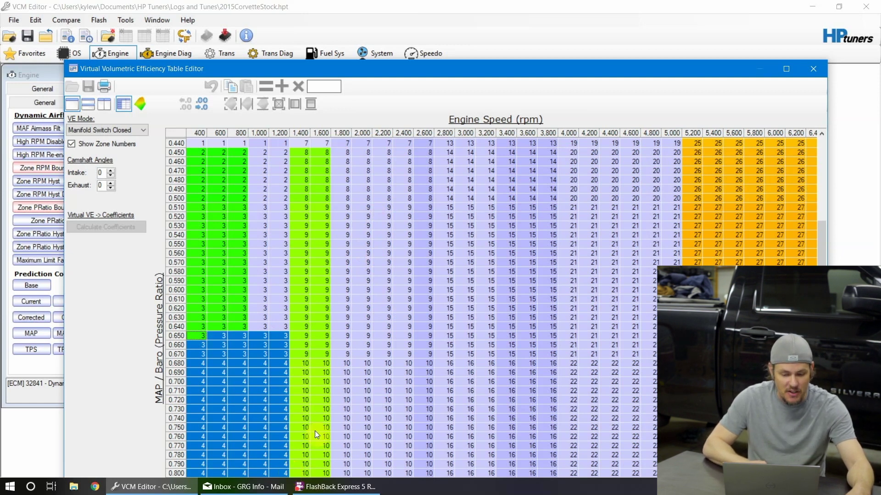
left_click(354, 362)
left_click_drag(262, 224, 396, 320)
left_click_drag(306, 221, 417, 327)
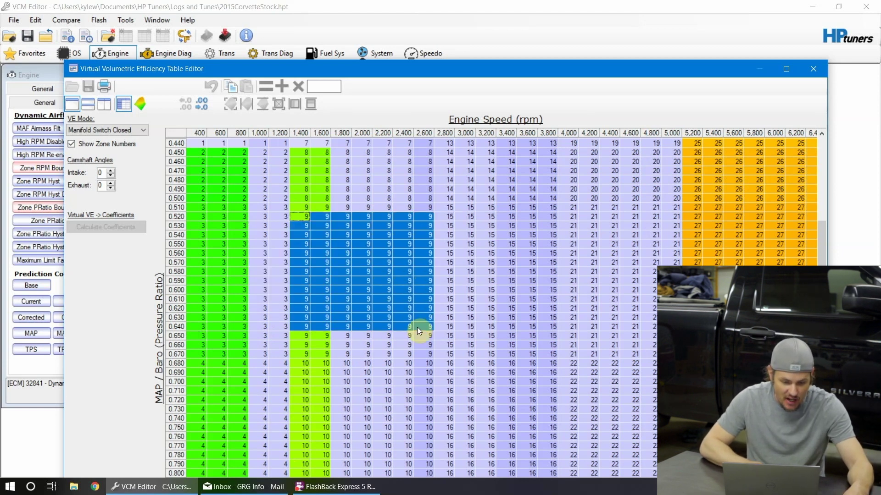
left_click(417, 328)
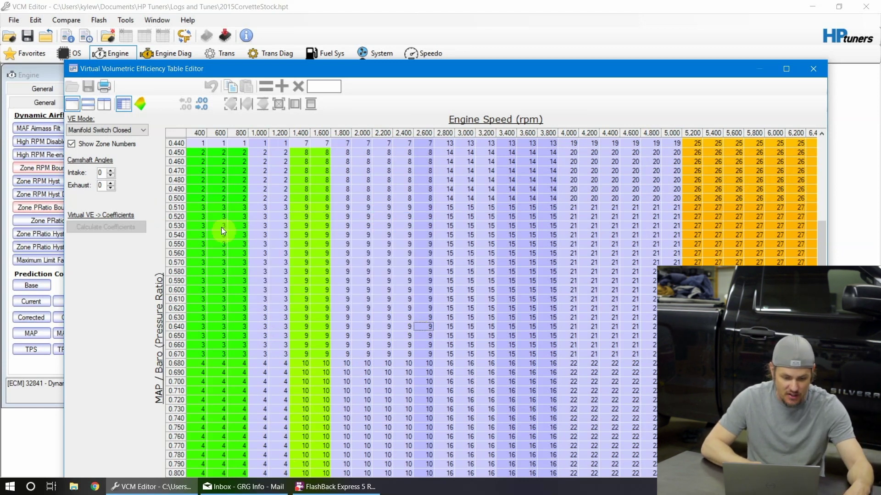
- Compare the 0.500 and 0.530 pressure ratio rows as the end of zone 2, and close the Virtual Volumetric Efficiency table
scroll(221, 227, "up", 3)
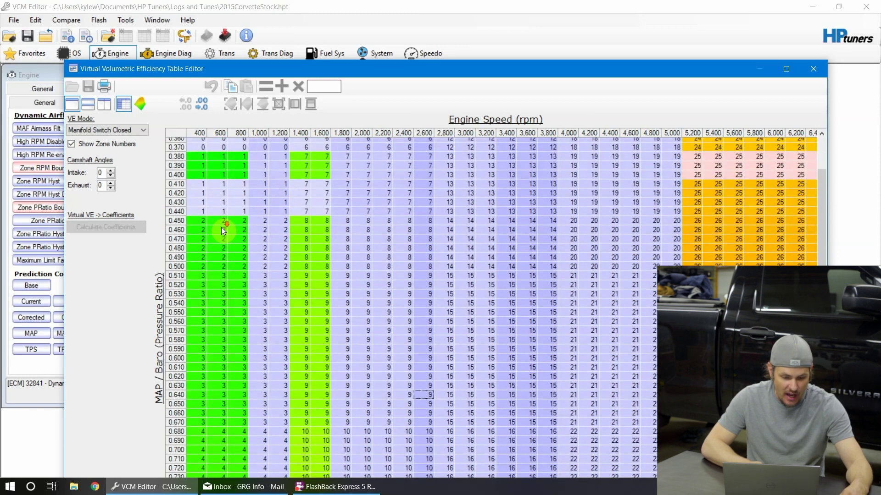
left_click(181, 266)
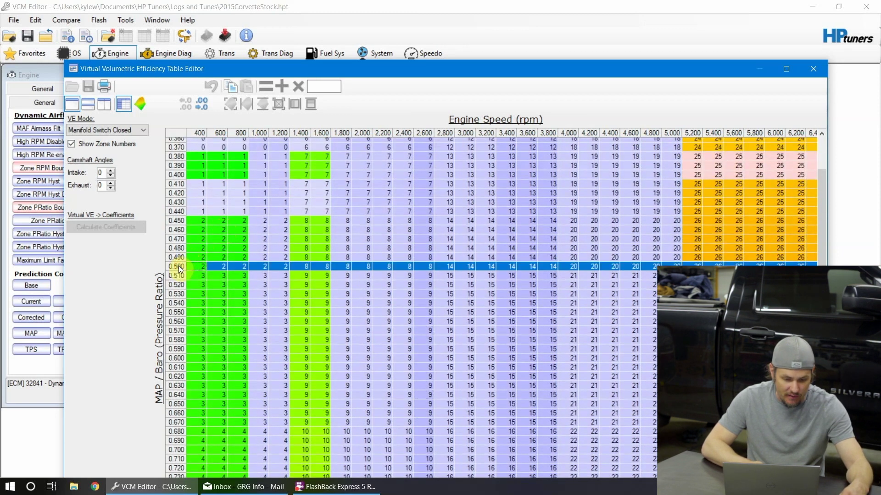
left_click(180, 294)
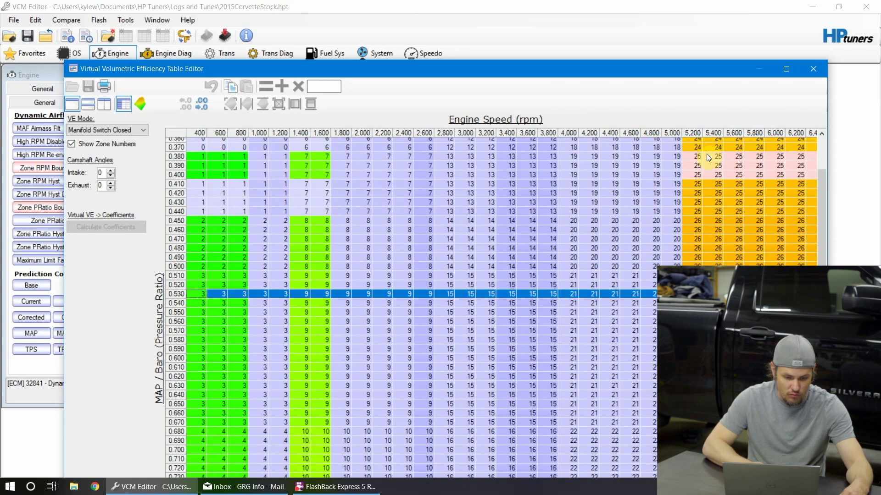
left_click(813, 69)
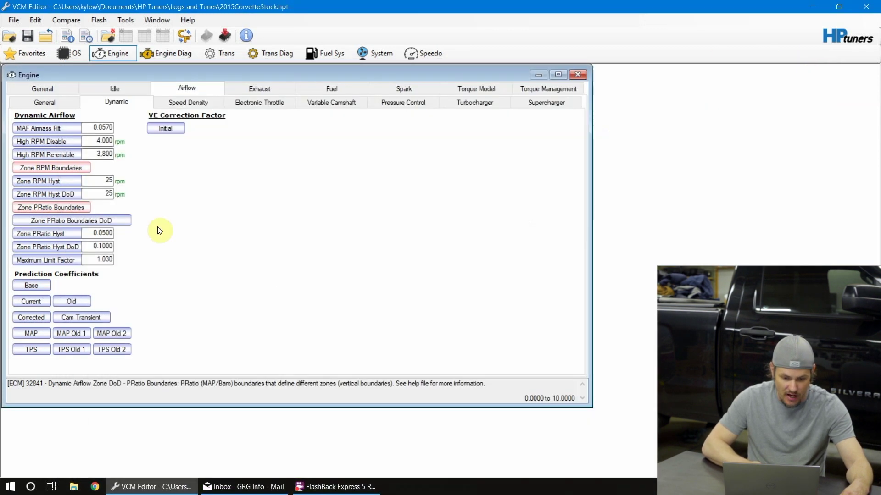
- Set the PRatio Zone 2-3 boundary to 0.530 for all RPM zones, and close the boundaries table
left_click(60, 210)
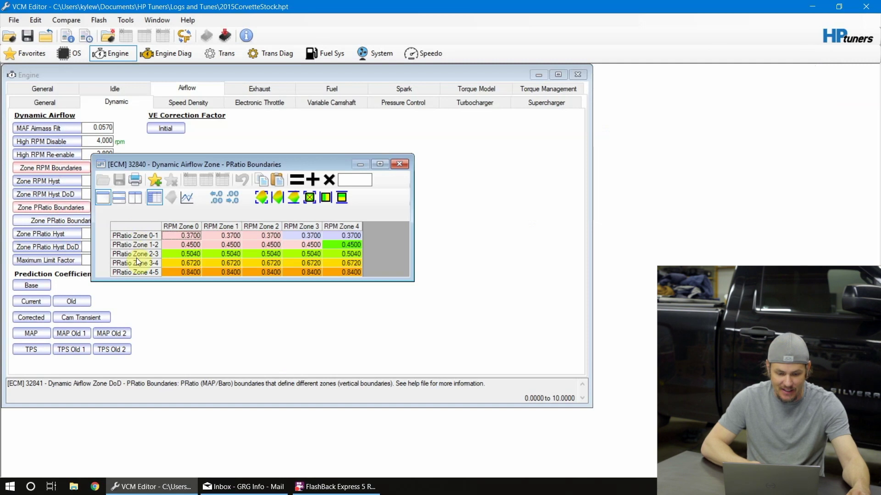
left_click(137, 255)
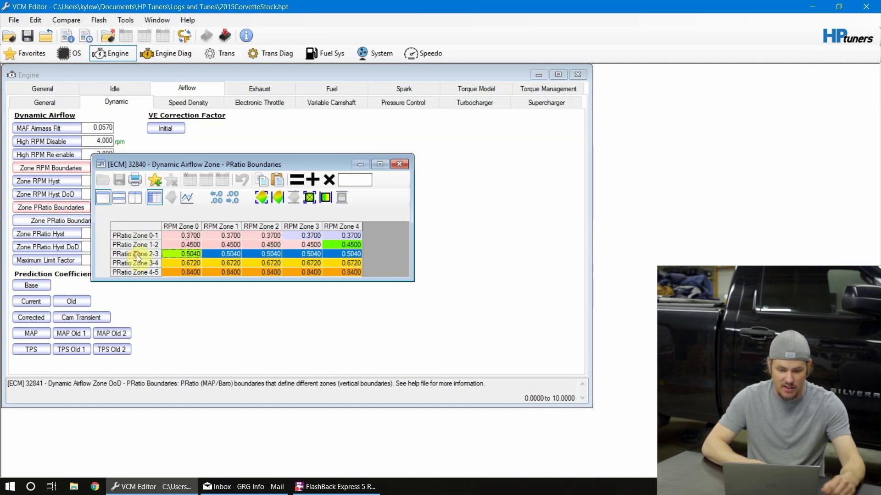
left_click(360, 181)
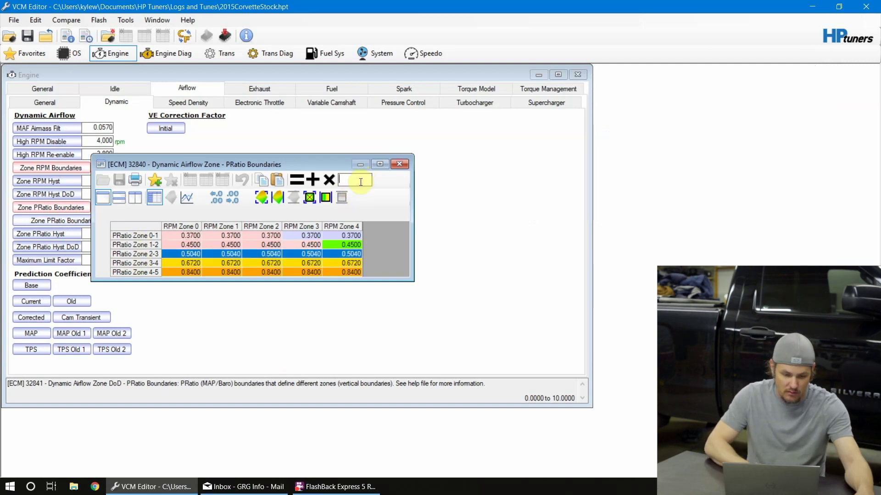
type(".530")
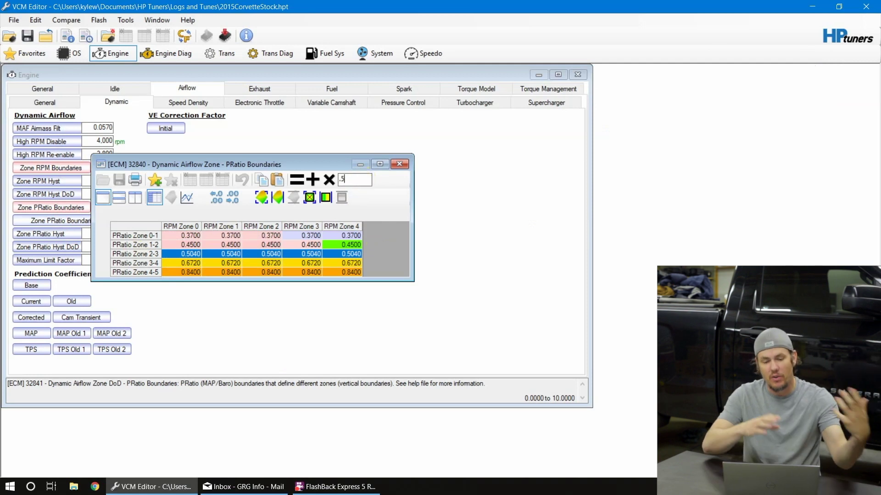
left_click(301, 182)
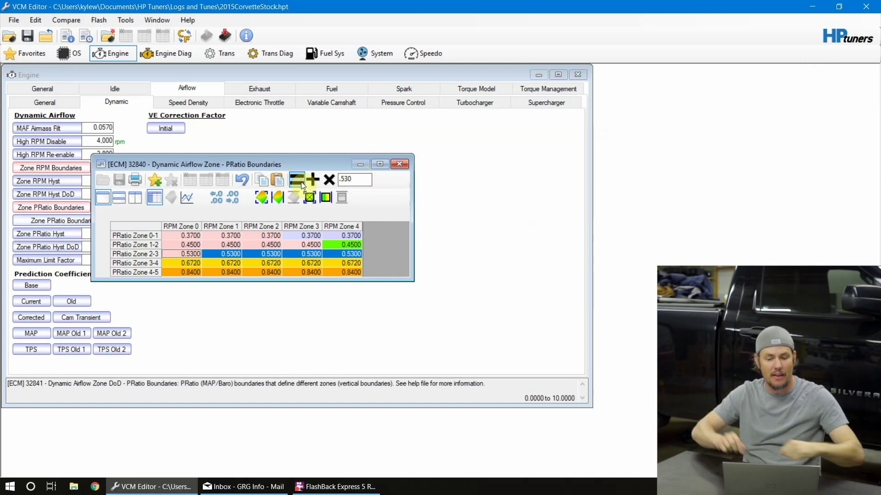
left_click(396, 166)
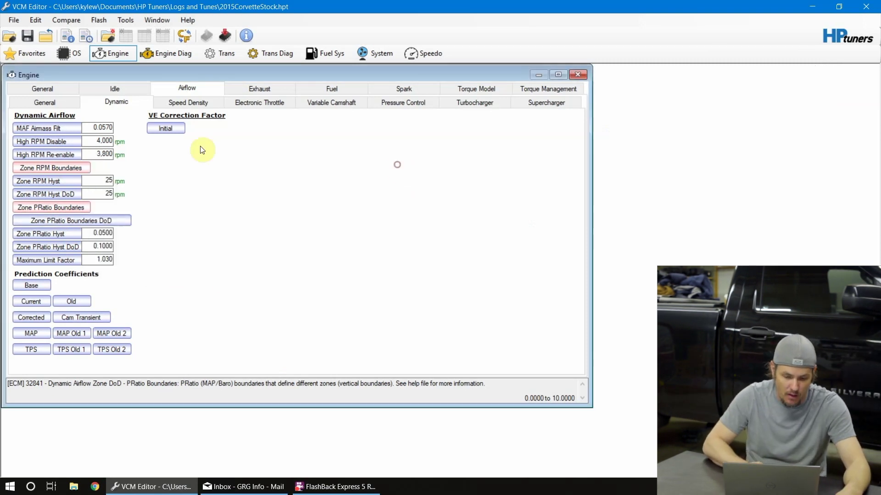
- Reopen the Virtual Volumetric Efficiency table with zone numbers, and check the zone 2 and 3 rows from 0.45 to 0.61
left_click(39, 18)
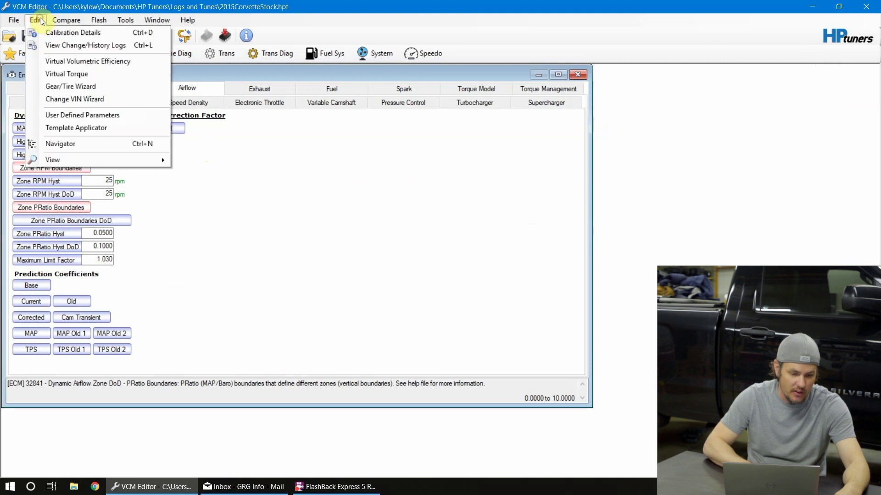
left_click(79, 58)
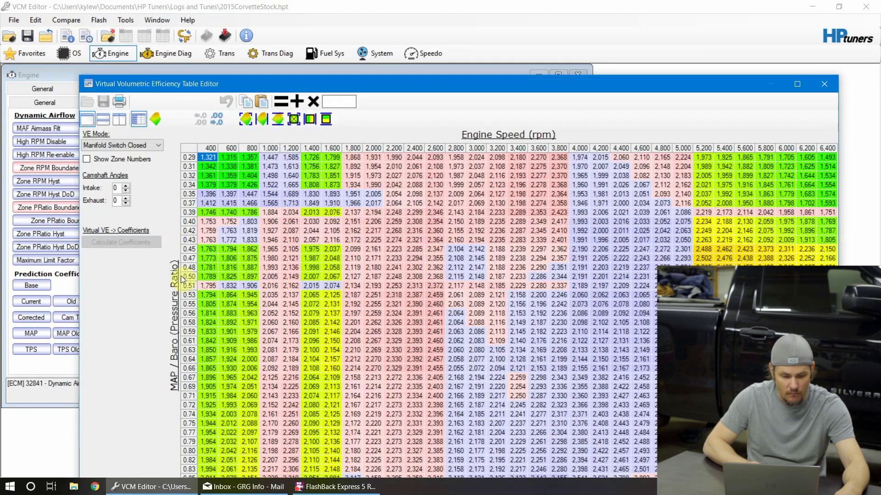
left_click(97, 159)
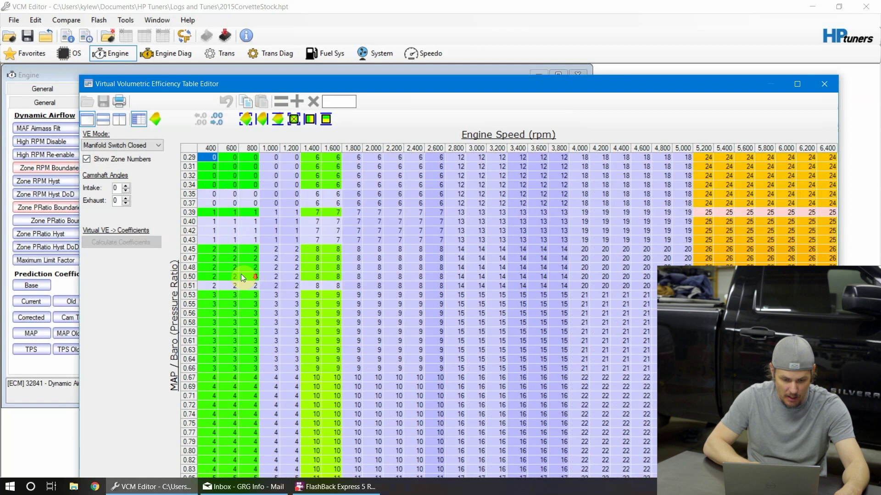
left_click_drag(195, 249, 197, 297)
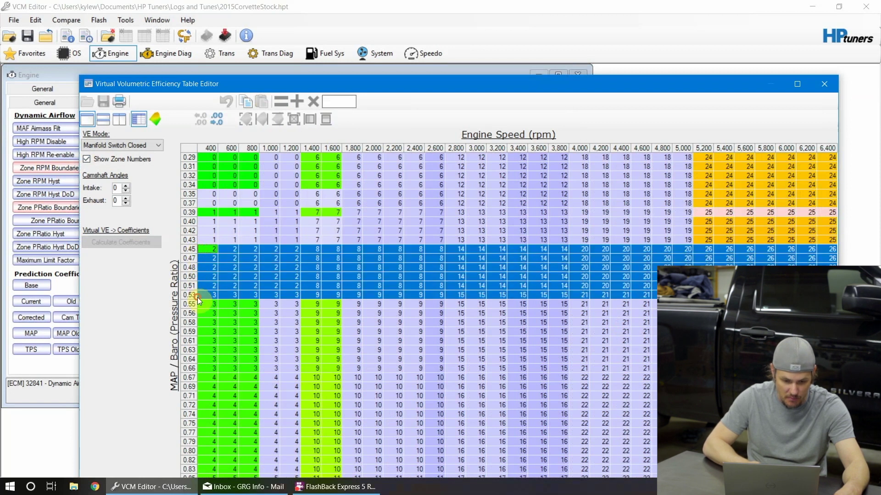
left_click(195, 305)
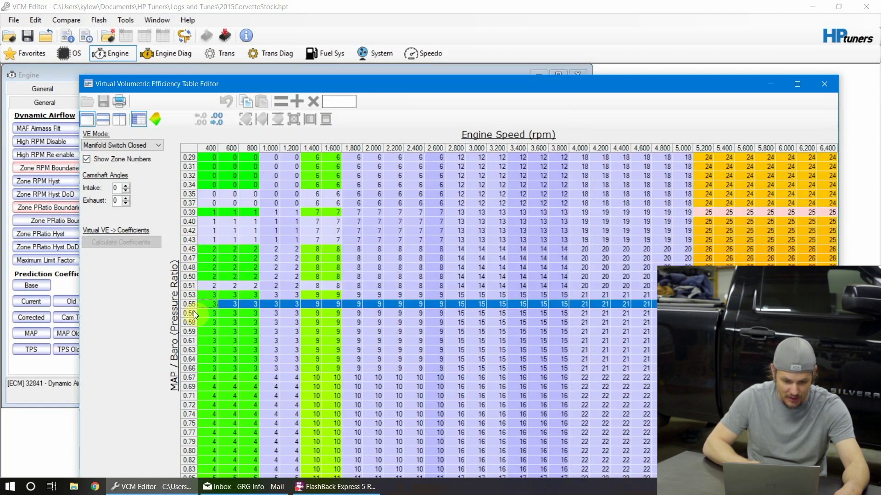
left_click(216, 332)
left_click_drag(203, 296, 201, 344)
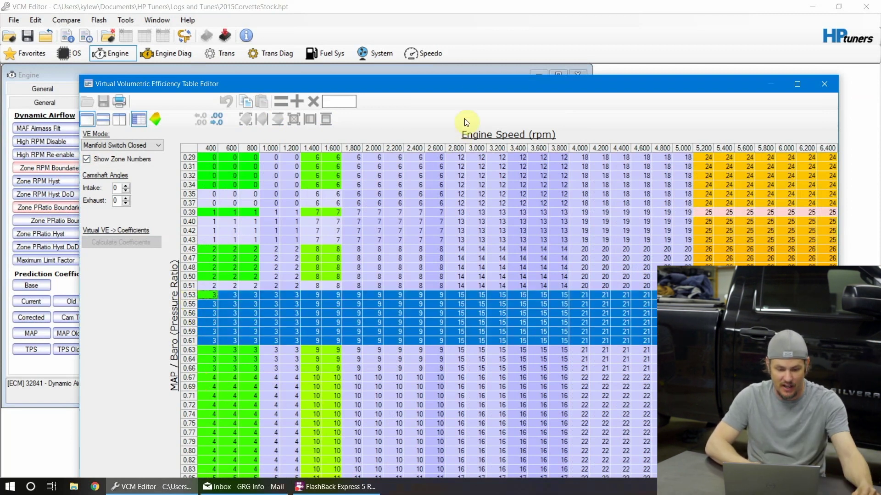
- Maximize the Virtual Volumetric Efficiency table, examine the zone 4 and 5 rows from 0.67 to 0.90, and close it
double_click(467, 85)
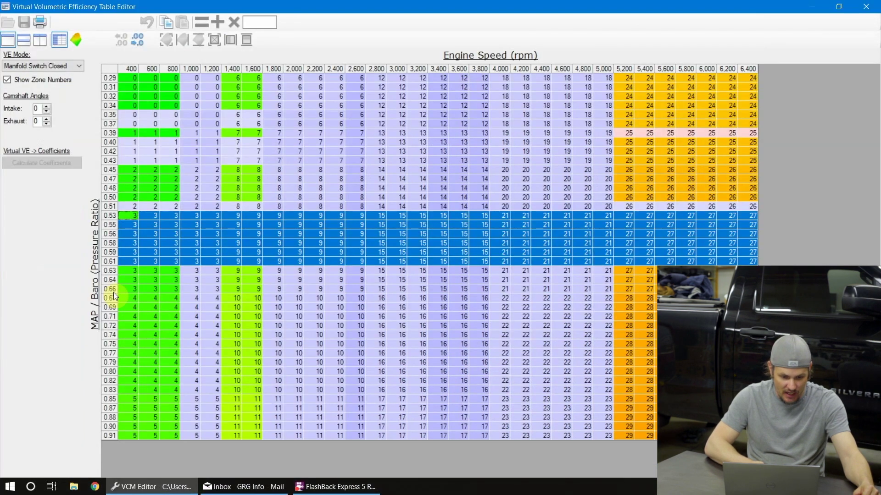
left_click_drag(113, 296, 210, 425)
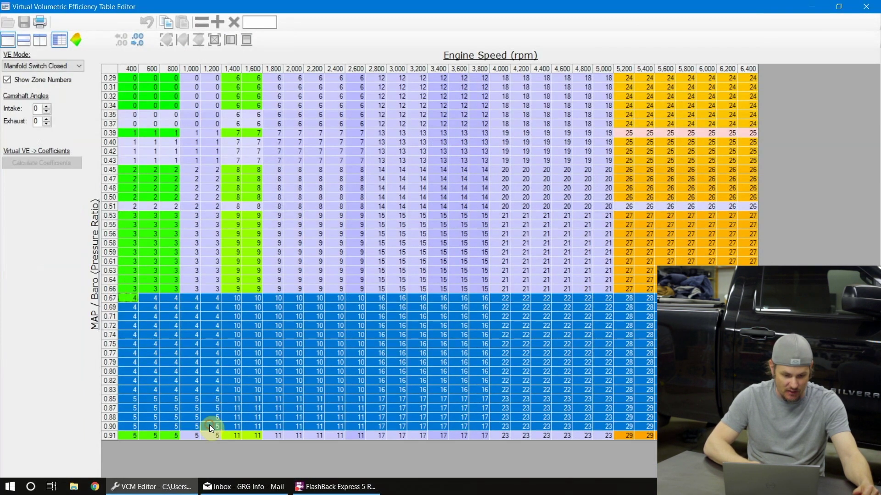
left_click(112, 397)
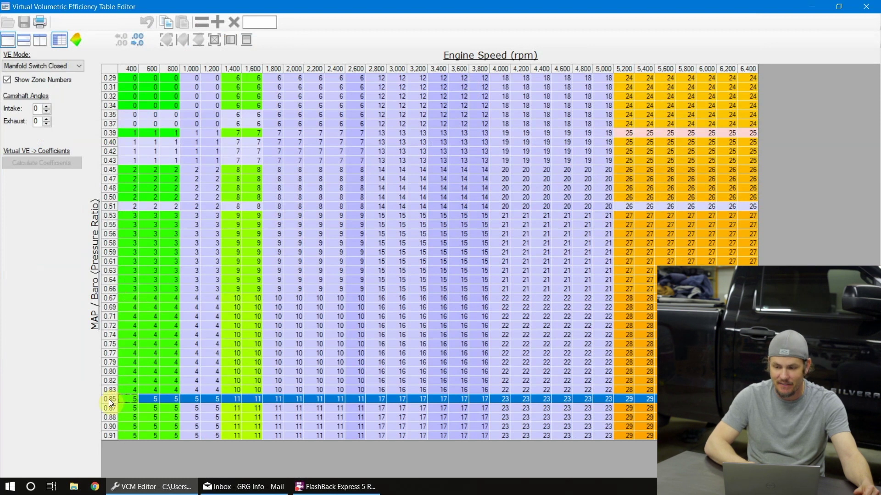
left_click(869, 7)
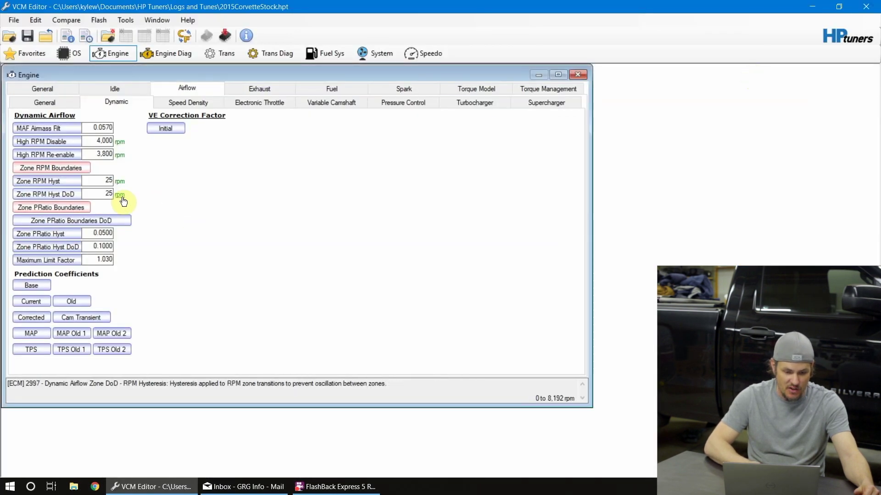
- Set the PRatio Zone 4-5 boundary to 0.82 for all RPM zones, and close the boundaries table
left_click(82, 208)
left_click(147, 272)
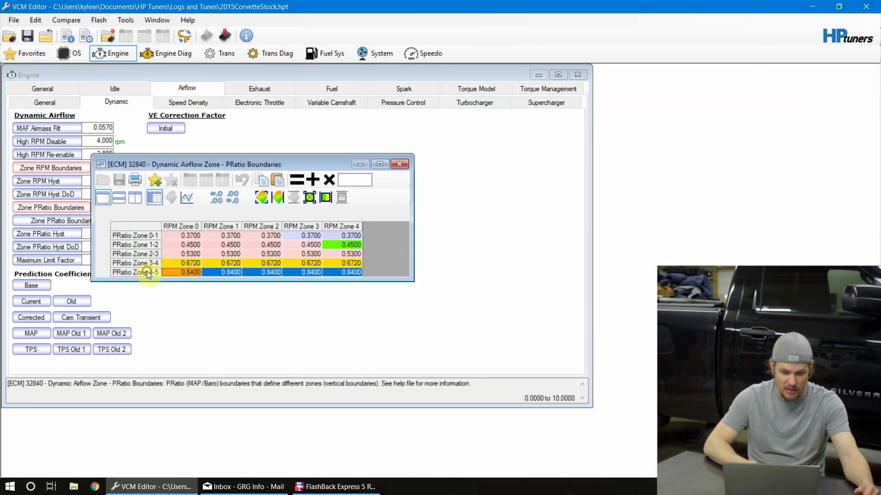
left_click(354, 179)
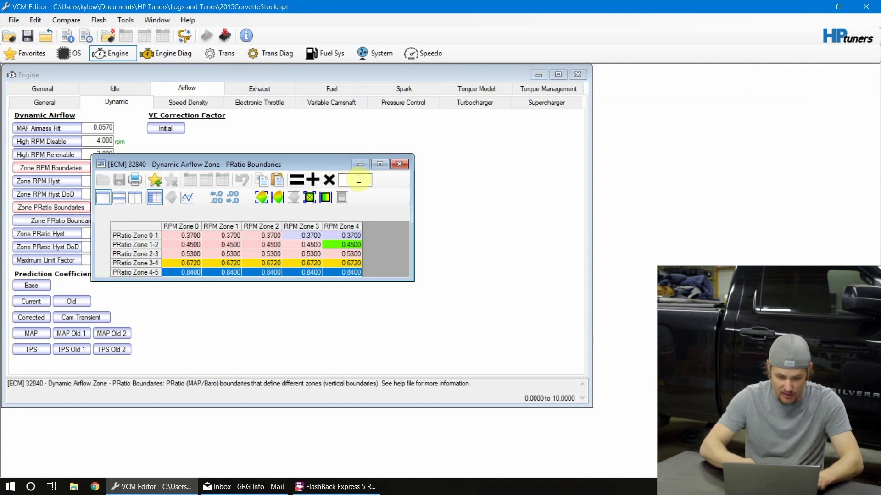
type(".82")
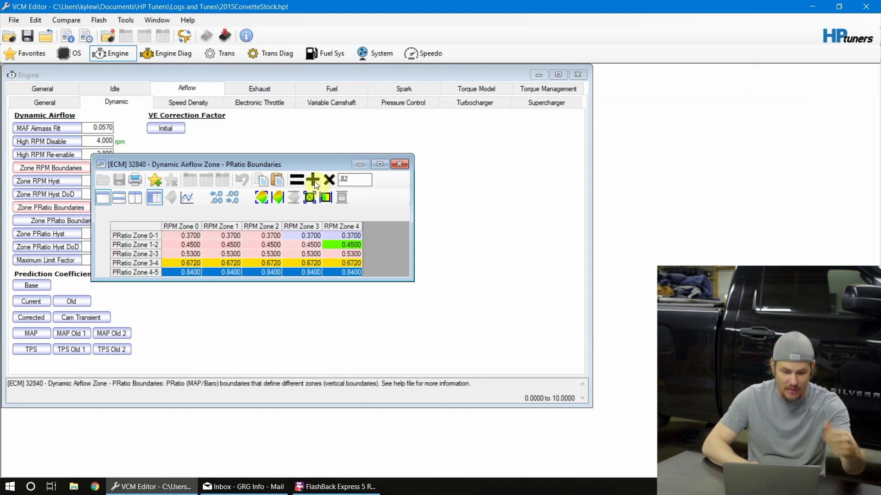
left_click(300, 179)
left_click(400, 165)
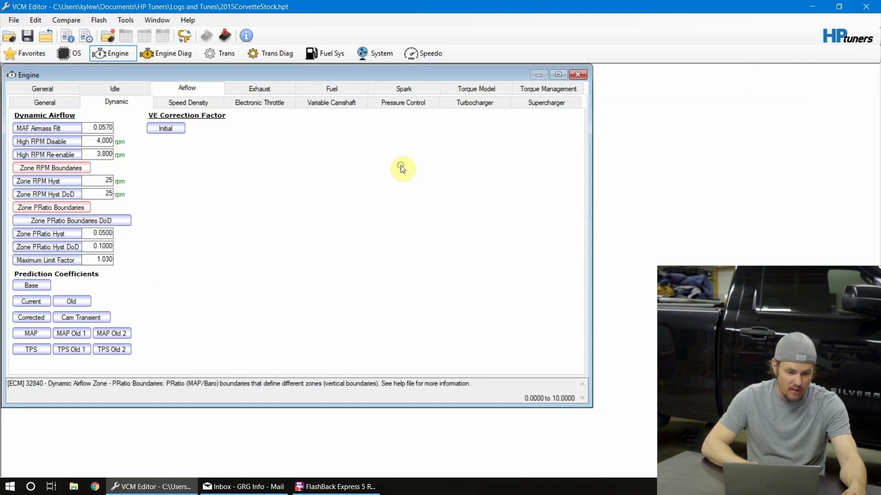
- Reopen the Virtual Volumetric Efficiency table at full size, and check the updated layout with zone numbers shown
left_click(36, 20)
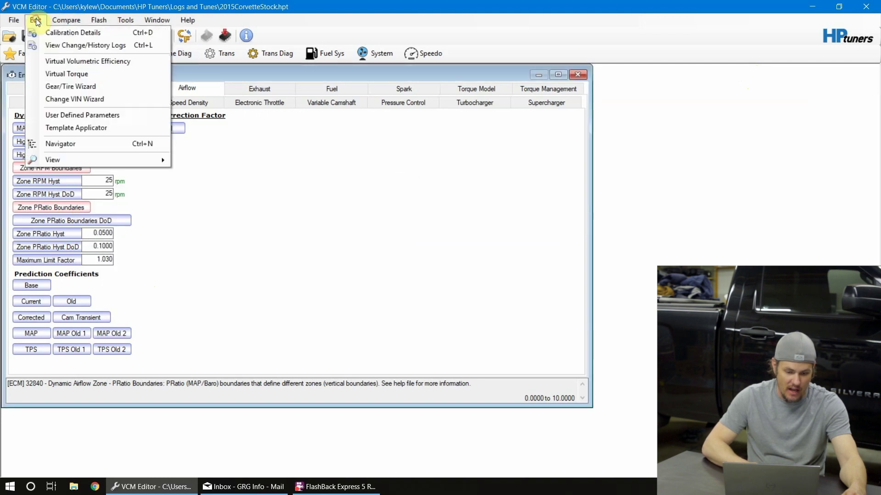
left_click(106, 65)
double_click(200, 97)
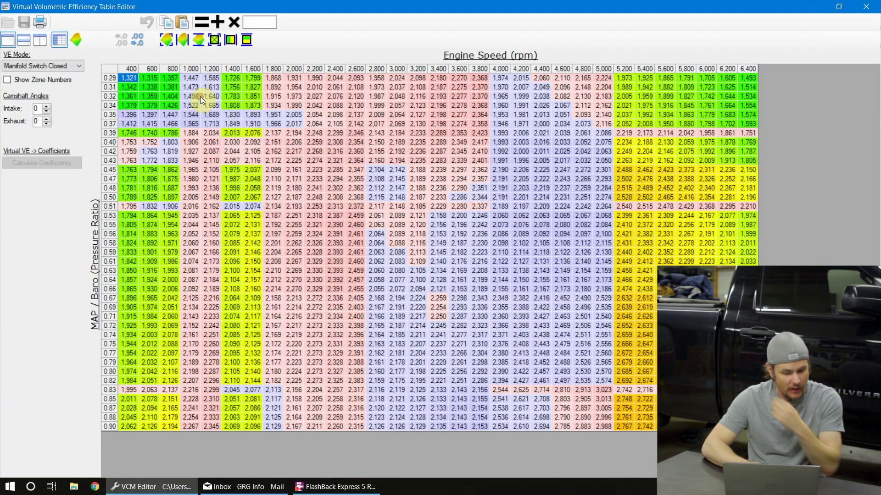
left_click(20, 81)
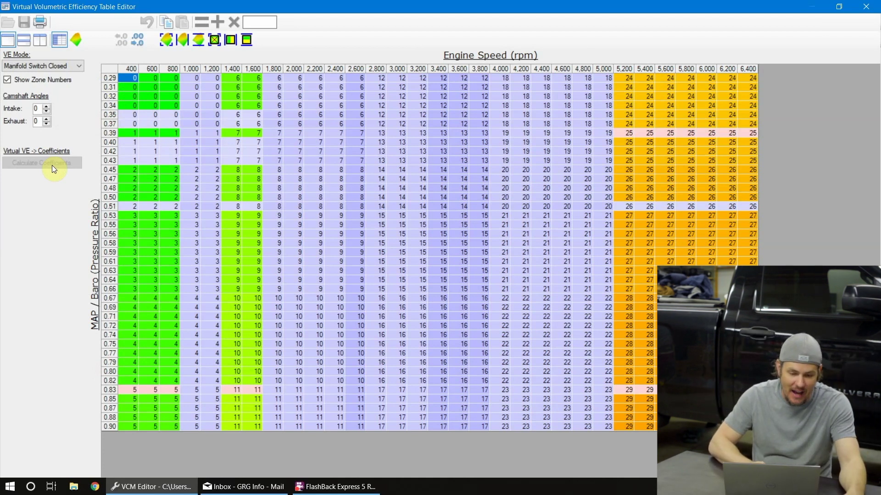
- Switch the table back to VE values, and examine the low-rpm corner and the 1,400 to 1,800 rpm cells from 0.45 to 0.53
left_click(46, 80)
left_click_drag(126, 76, 175, 118)
left_click_drag(230, 173, 279, 218)
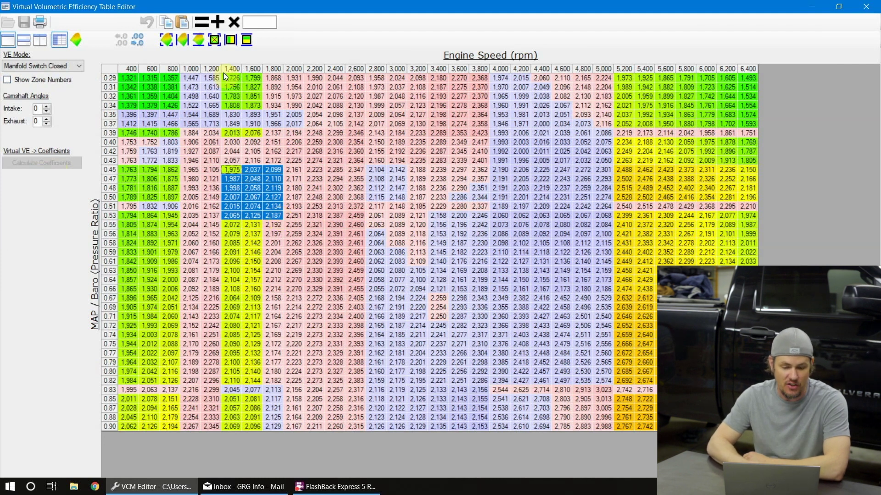
- Locate the zone 8 block from 1,400 to 2,600 rpm and 0.45 to 0.51 using zone numbers, and view its VE values
left_click(23, 81)
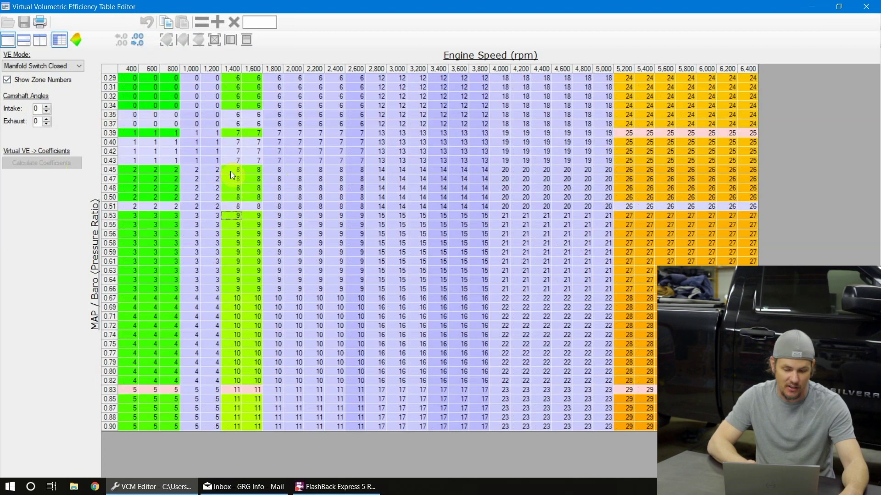
left_click_drag(230, 169, 358, 205)
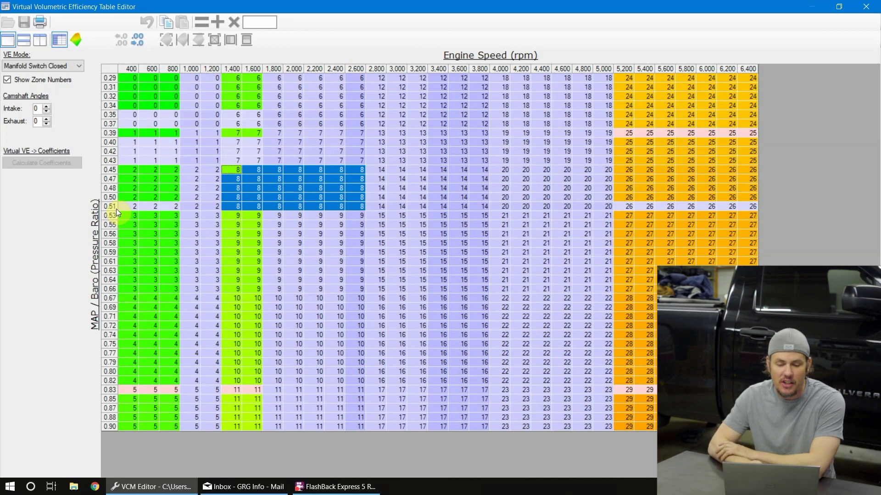
left_click_drag(233, 169, 355, 206)
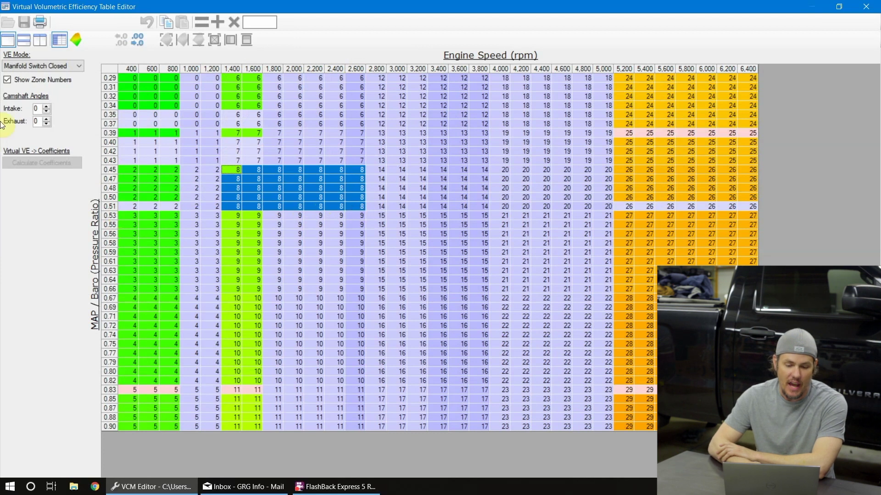
left_click(28, 81)
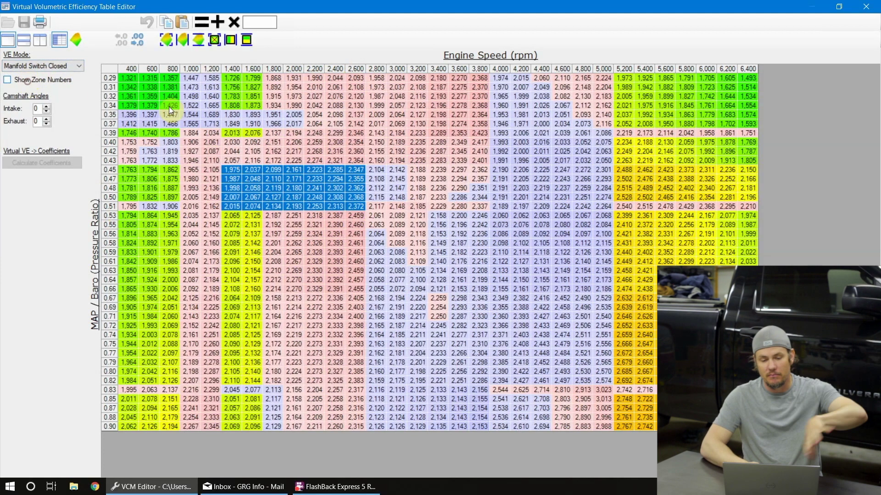
right_click(256, 180)
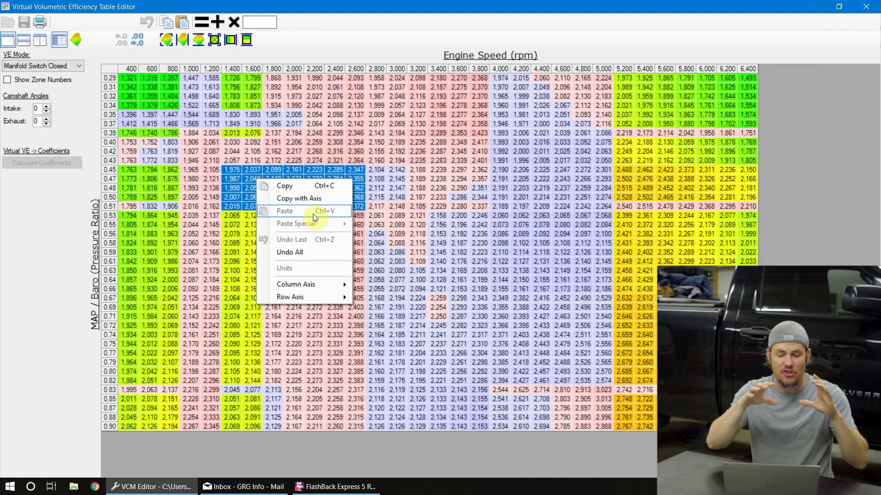
left_click(65, 221)
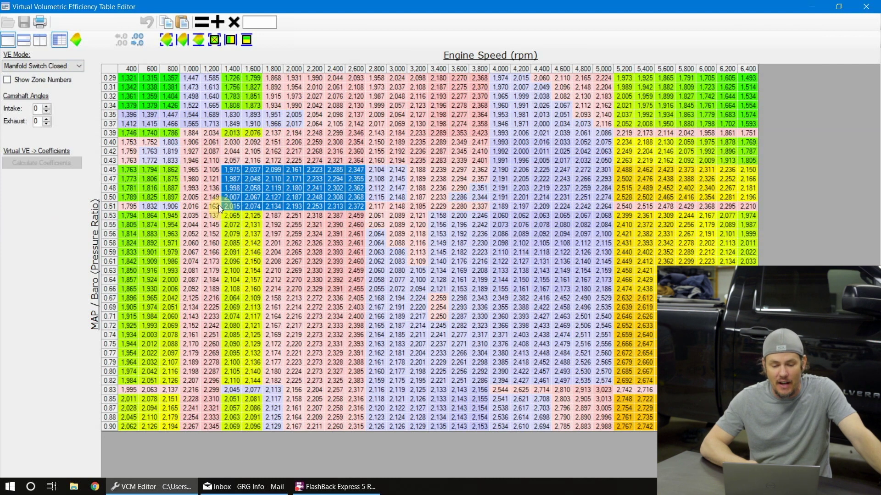
- Compare the VE values across the 0.51 to 0.53 zone boundary between 1,400 and 2,600 rpm
left_click_drag(228, 204, 279, 219)
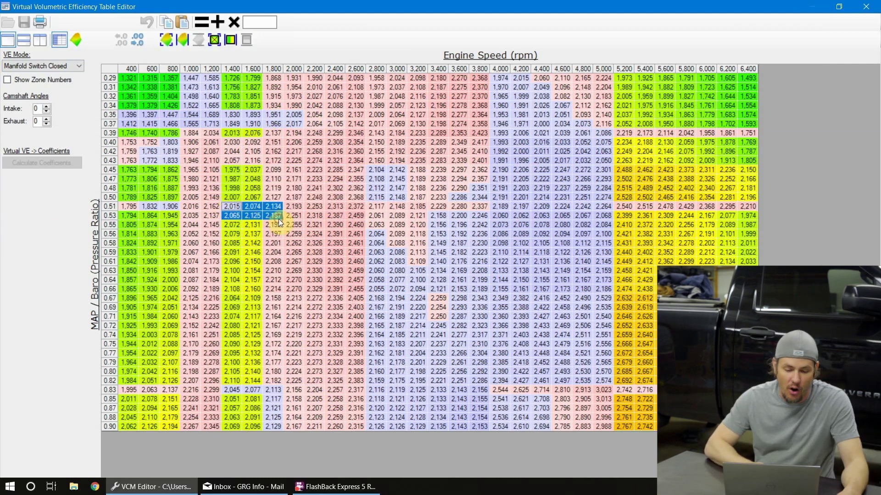
left_click_drag(225, 168, 361, 215)
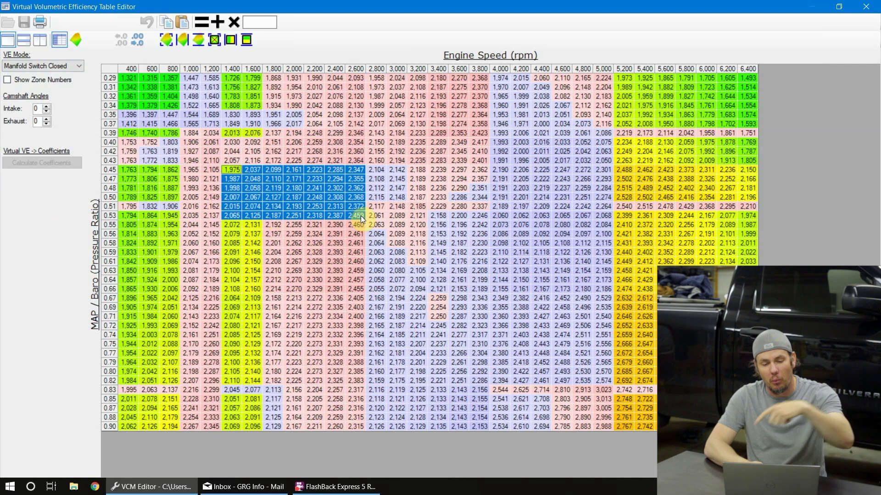
left_click(360, 215)
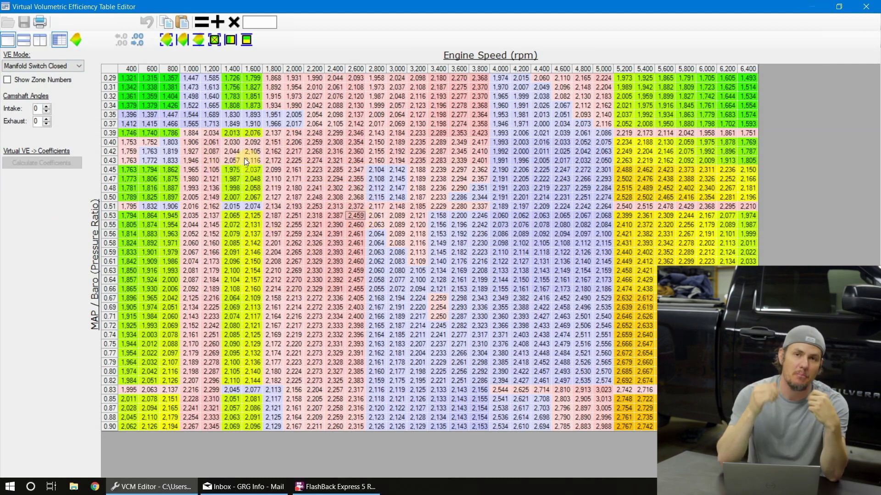
left_click_drag(224, 168, 318, 200)
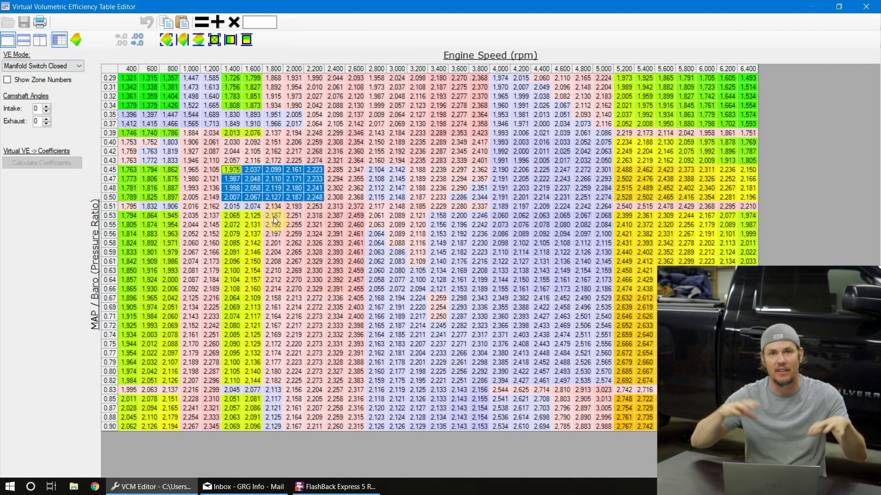
left_click_drag(235, 197, 238, 220)
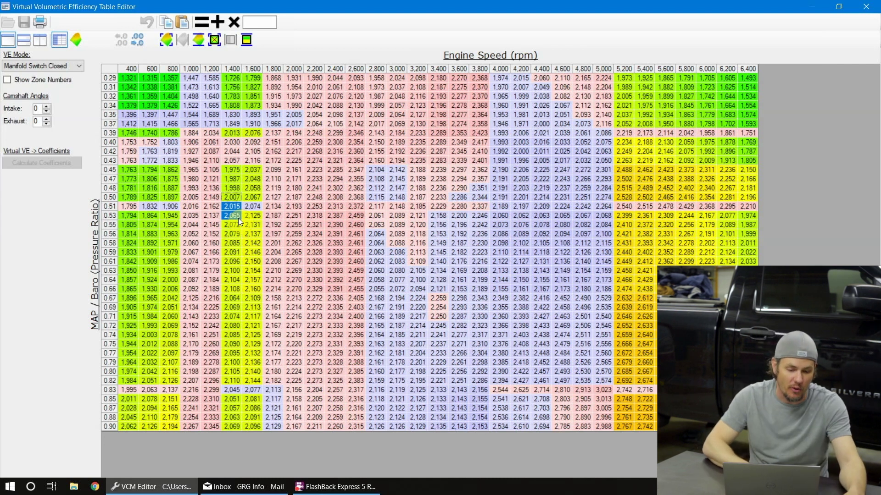
- Select the cells from 400 to 1,600 rpm and 0.29 to 0.51, and show which zones they span
left_click_drag(124, 81, 253, 206)
left_click(39, 80)
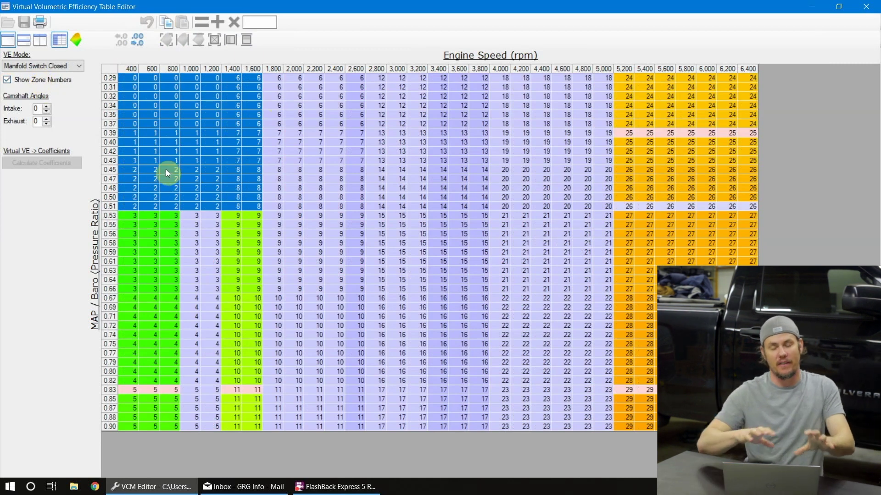
left_click(765, 157)
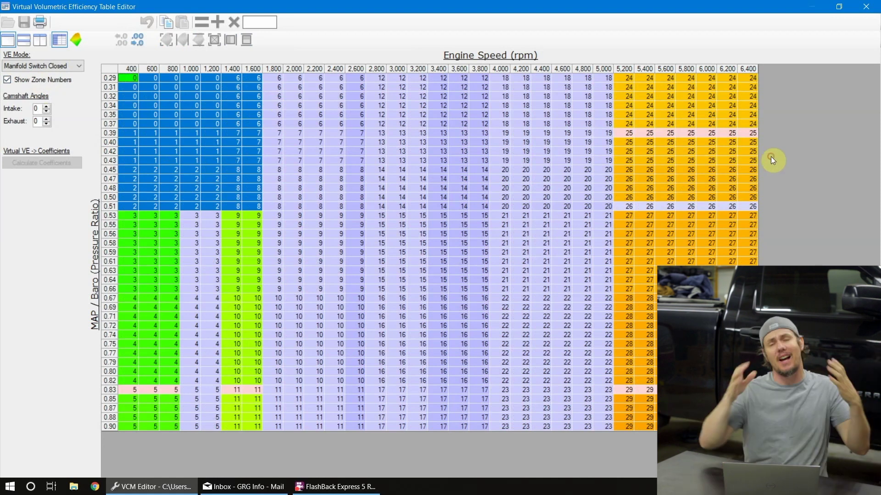